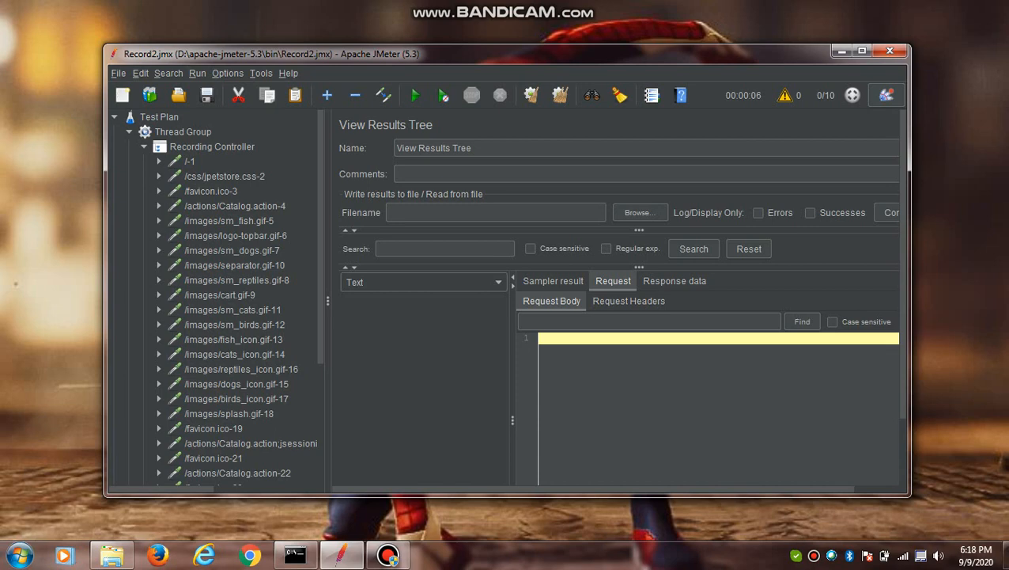
- Run the recorded test plan and watch its samples in the View Results Tree listener
left_click_drag(320, 237, 321, 366)
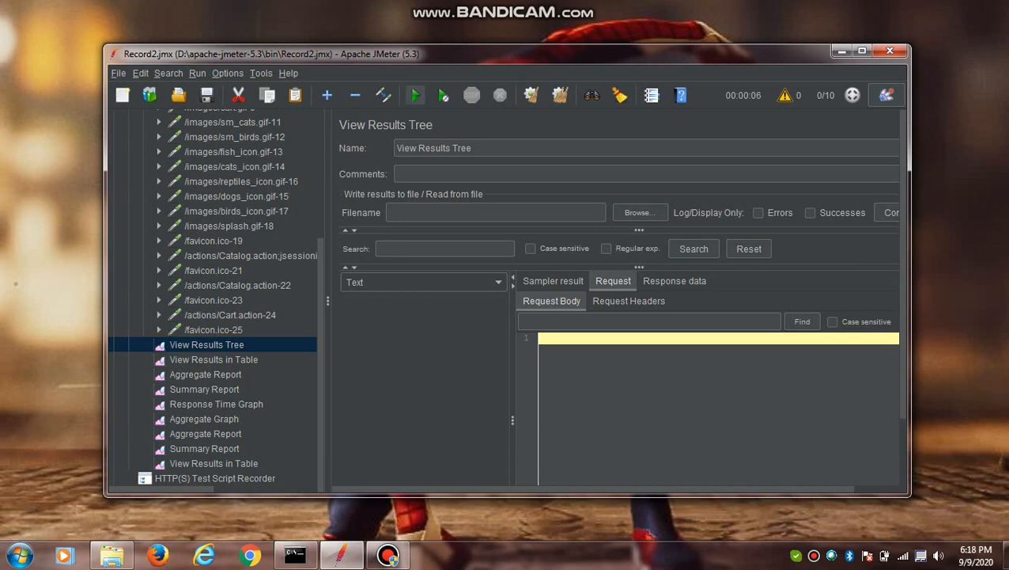
left_click(415, 95)
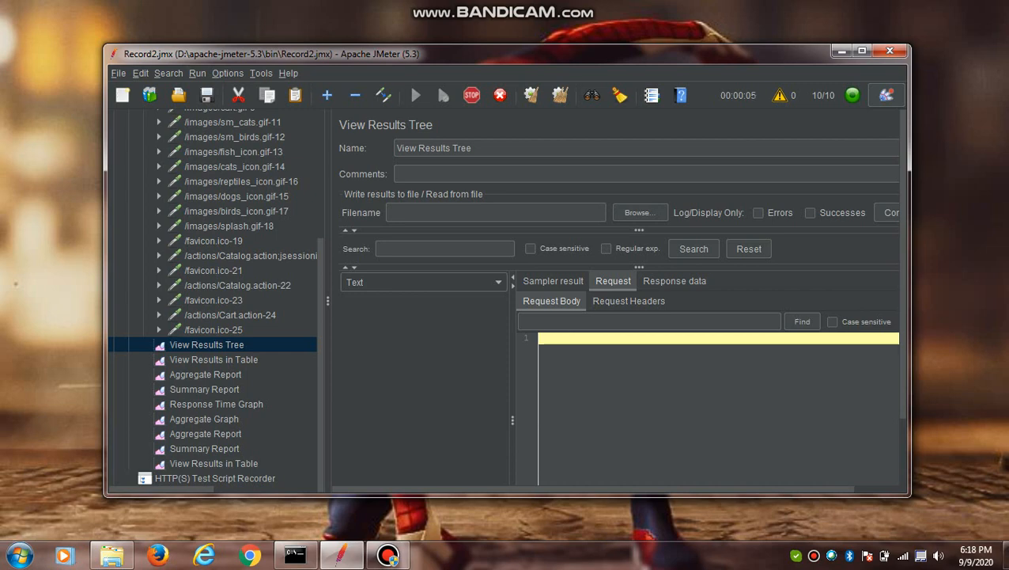
left_click(206, 345)
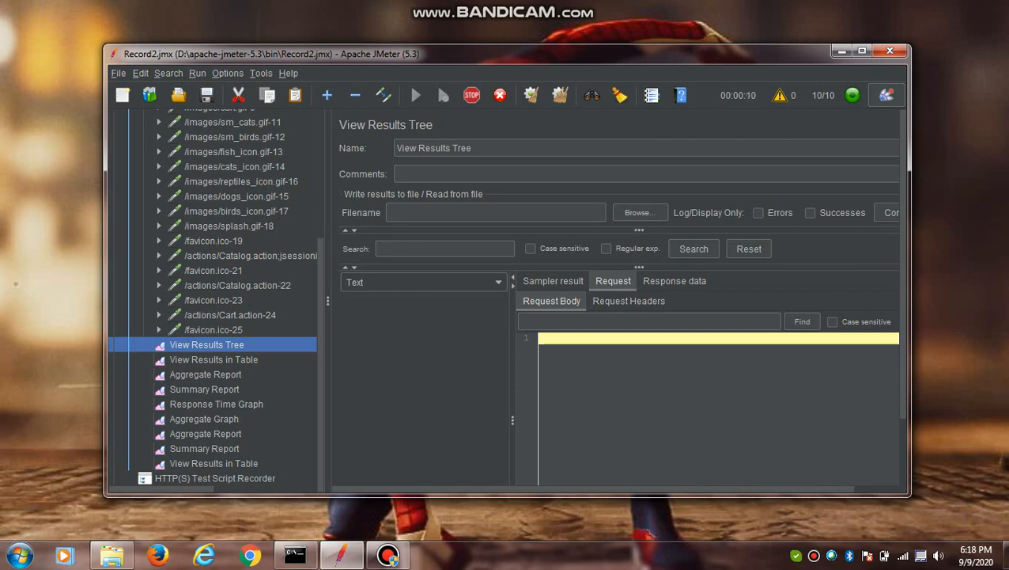
scroll(214, 301, "up", 5)
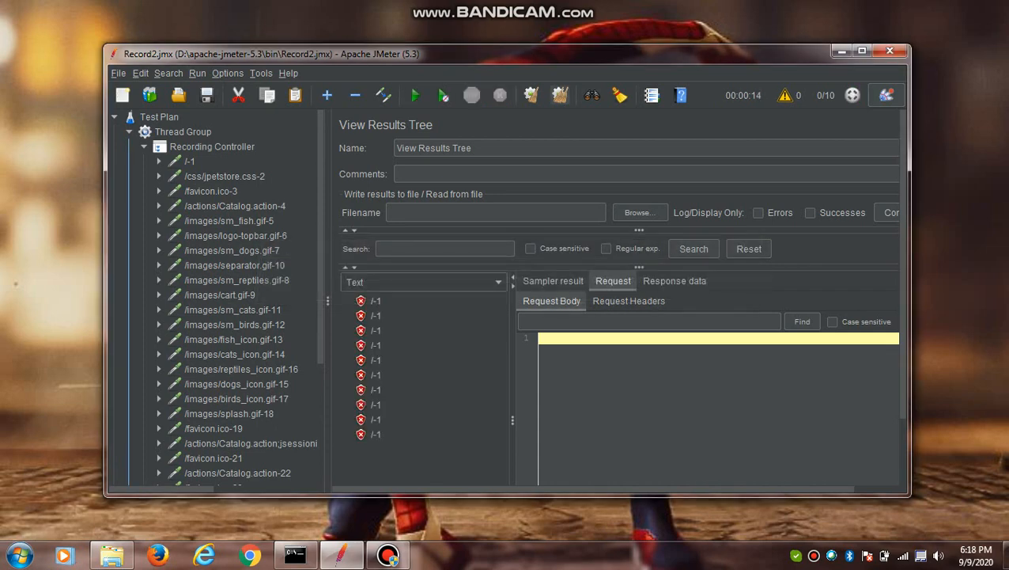
- Clear all collected results and run the test plan again
left_click(560, 95)
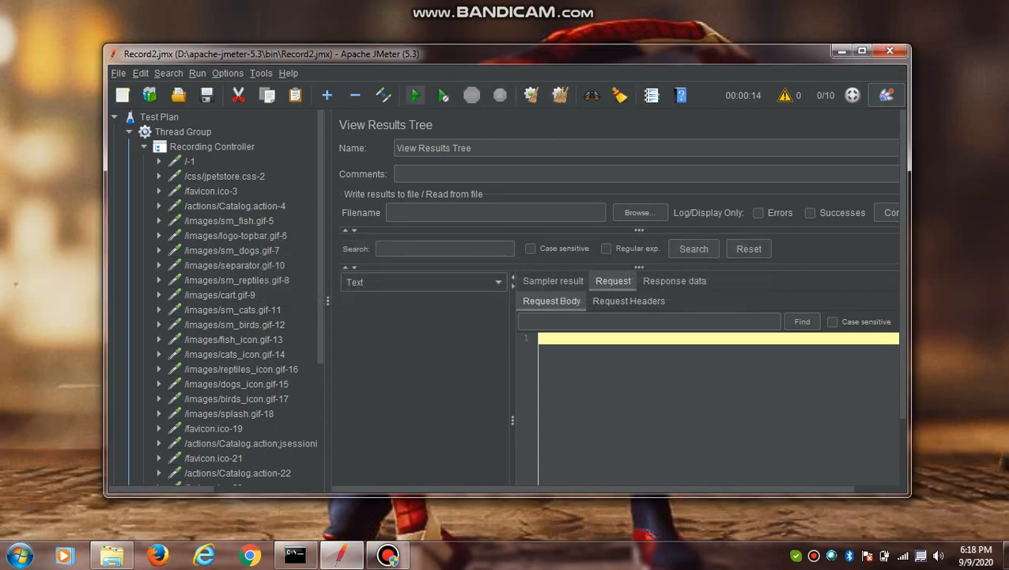
left_click(414, 94)
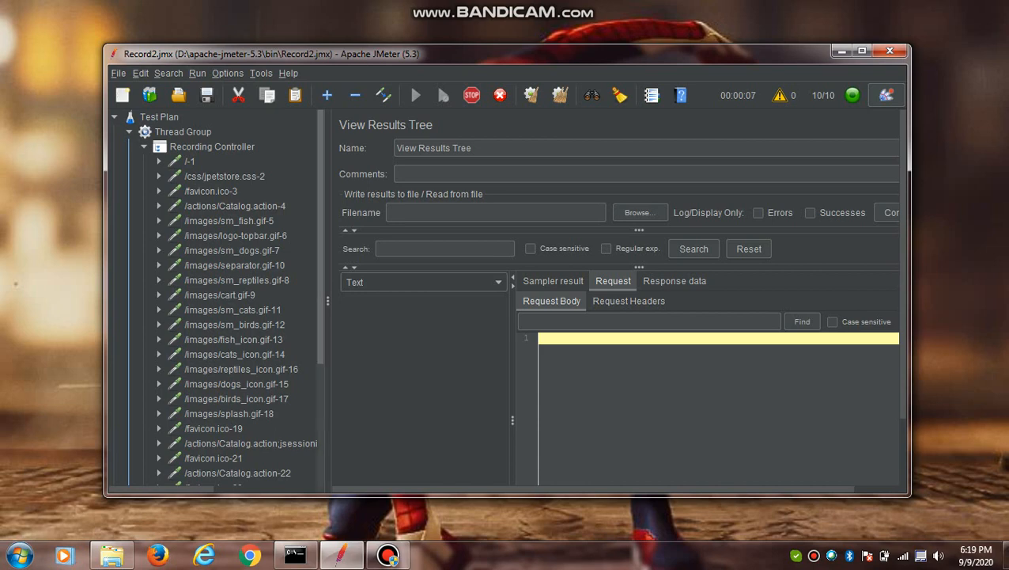
- Check the first View Results in Table and Aggregate Report listeners, and return to View Results Tree
left_click_drag(321, 238, 321, 364)
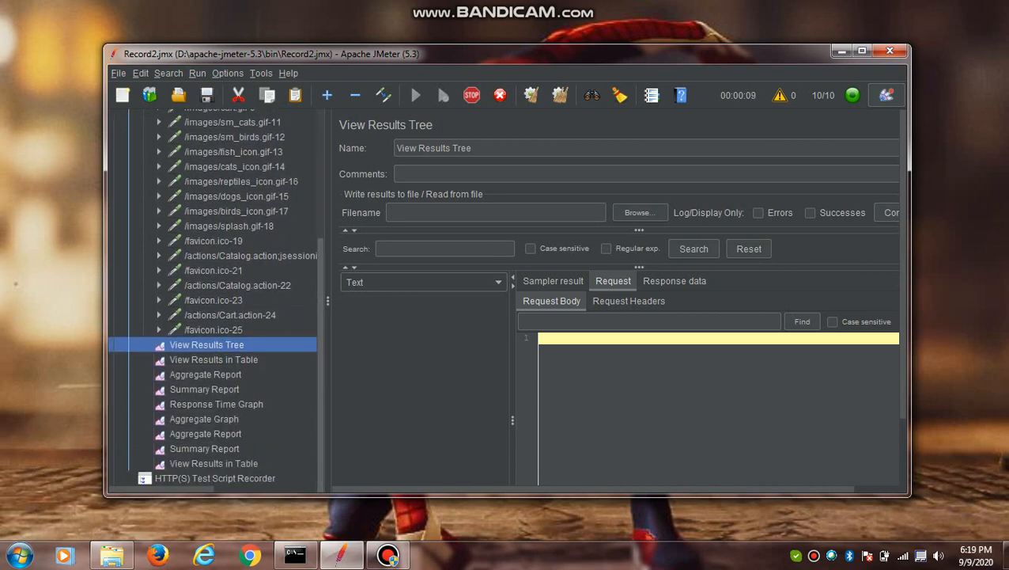
left_click(214, 360)
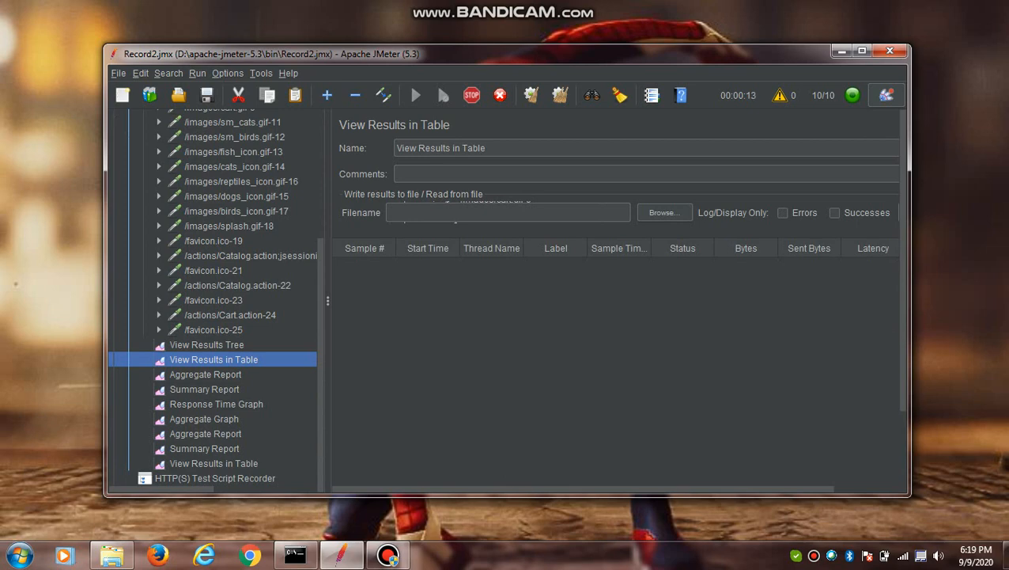
left_click(205, 374)
left_click(207, 344)
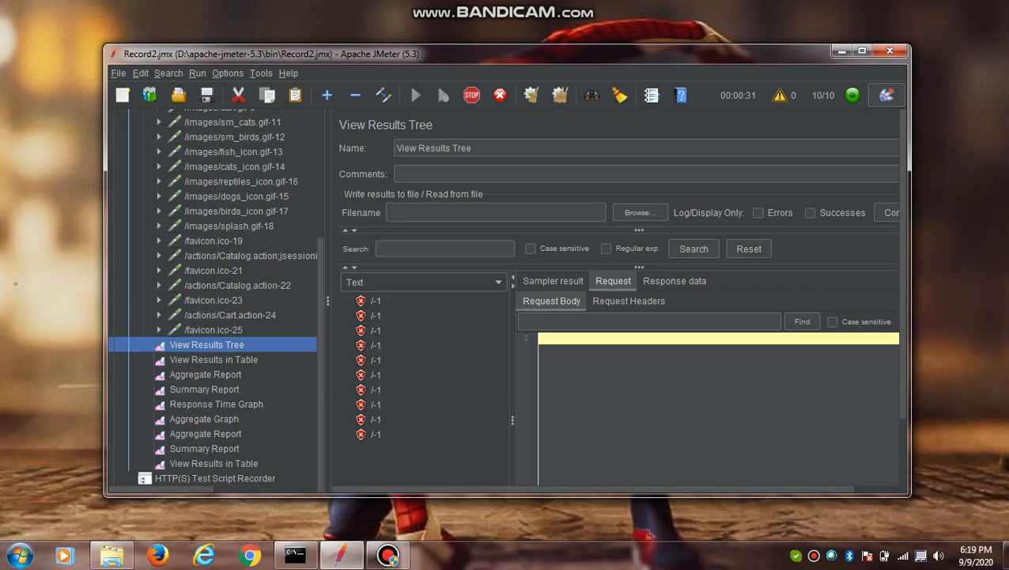
- View the HTTP request settings of the recorded /actions/Catalog.action-4 sampler
scroll(213, 300, "up", 4)
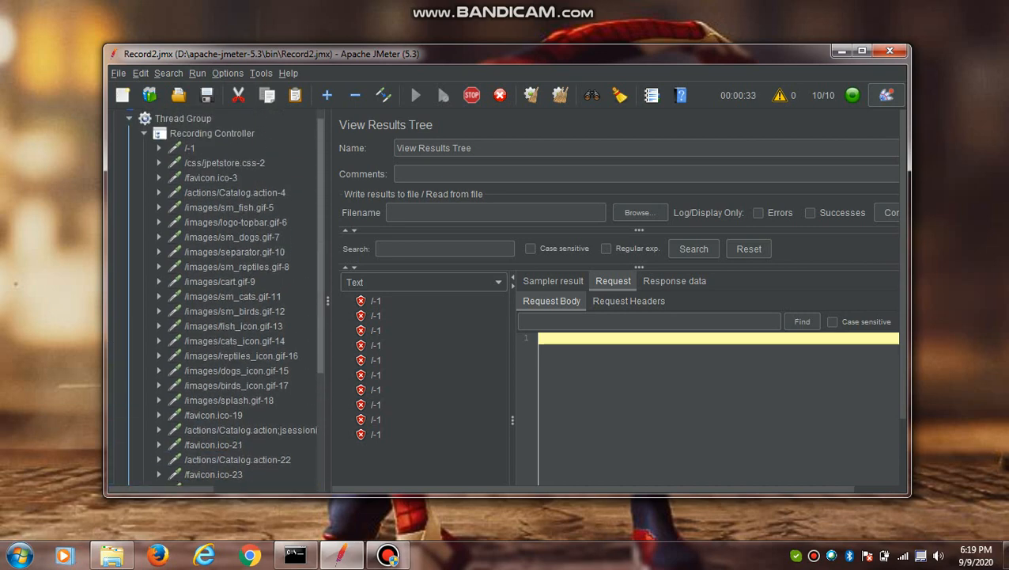
left_click(235, 192)
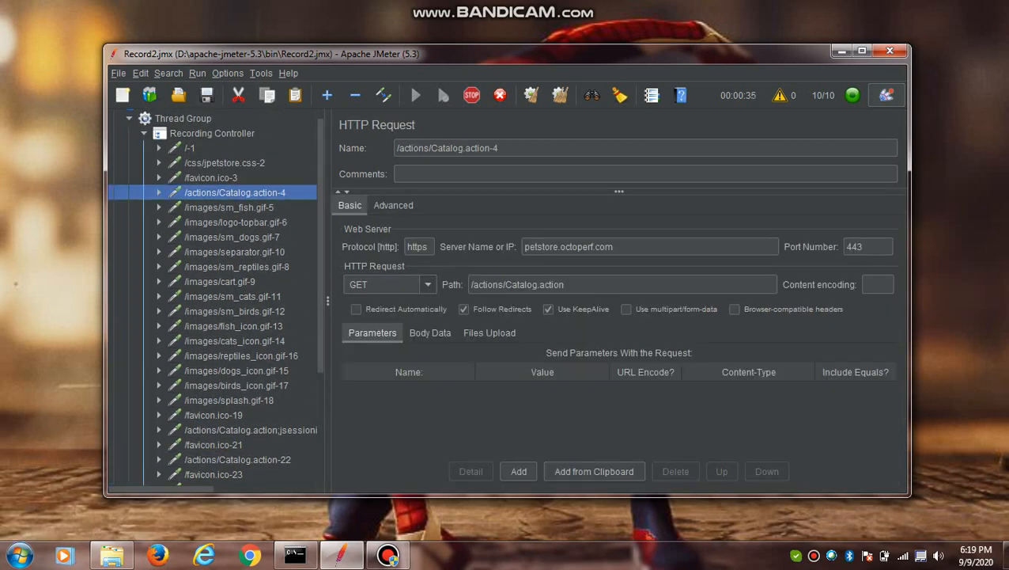
scroll(214, 301, "down", 4)
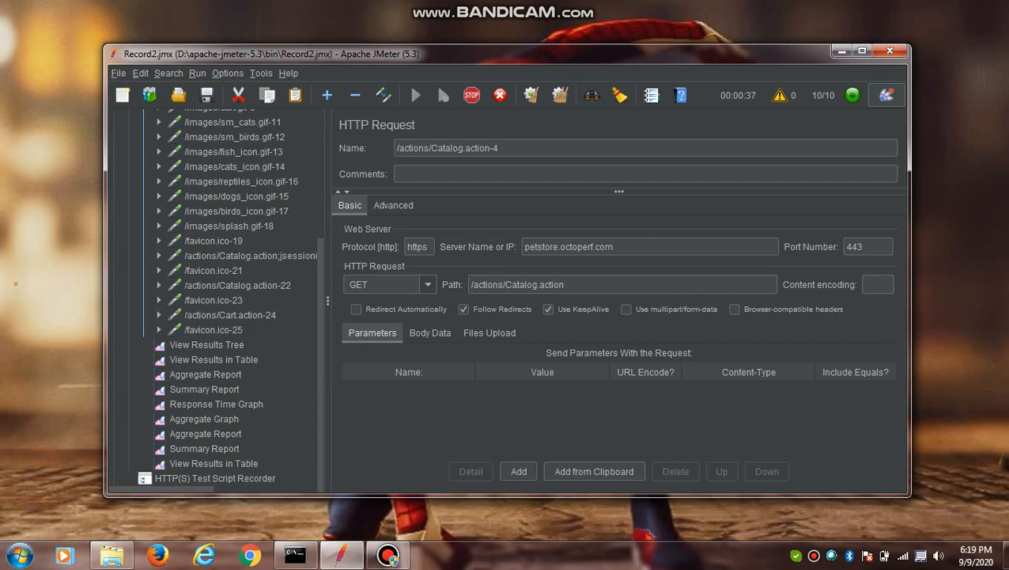
- In View Results Tree, inspect the request bodies of the third /-1 sample and the first /css/jpetstore.css-2 sample
left_click(207, 345)
left_click(377, 330)
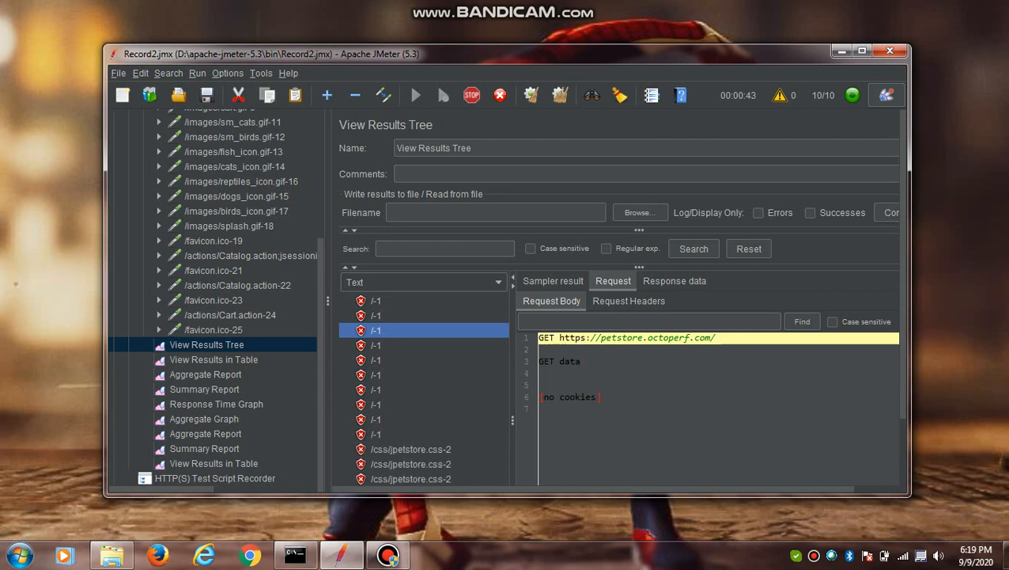
scroll(424, 388, "down", 1)
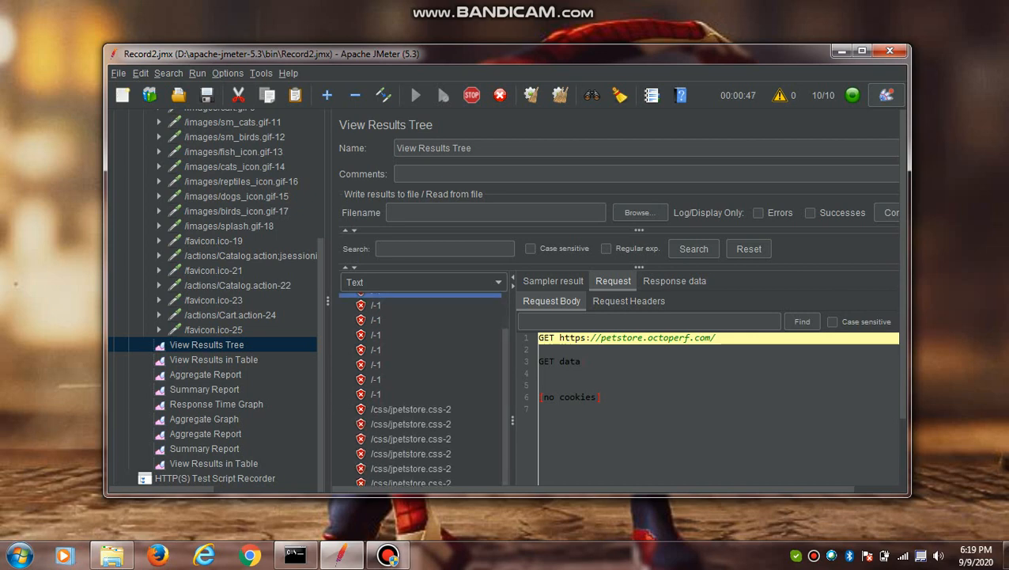
scroll(423, 388, "up", 1)
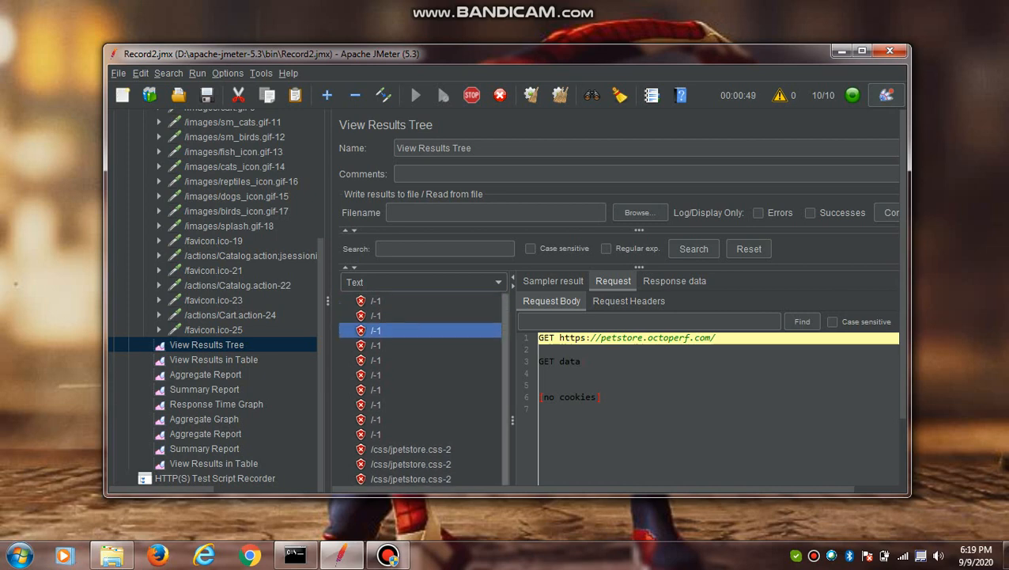
left_click(411, 449)
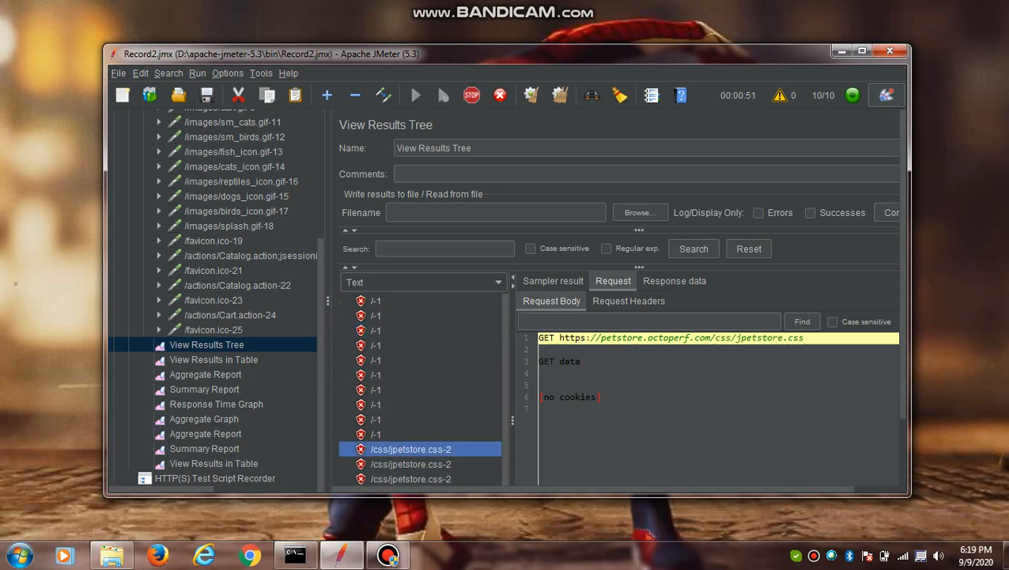
- Review the sampler result, request and response data of the selected /css/jpetstore.css-2 sample
left_click(553, 281)
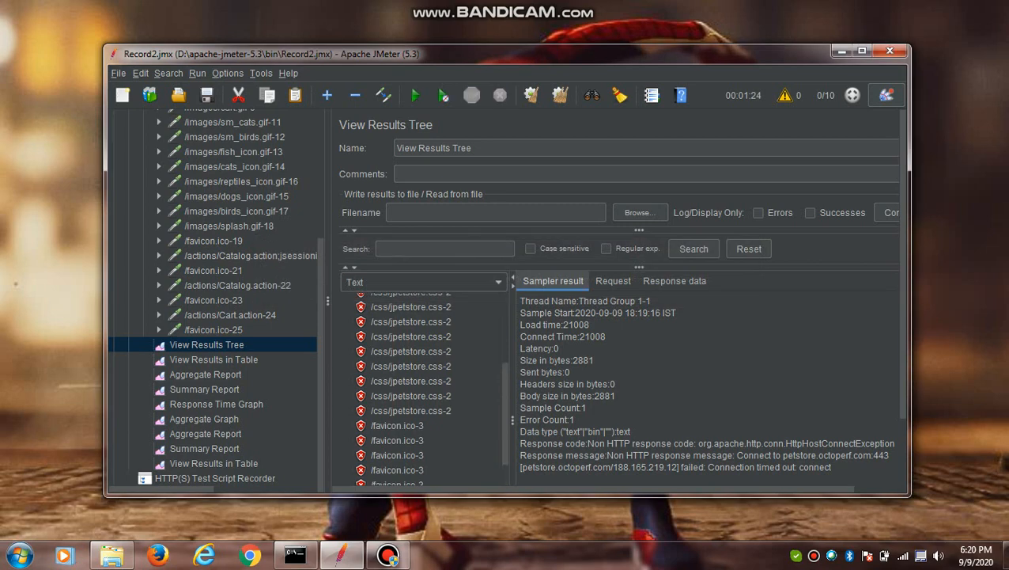
left_click(207, 344)
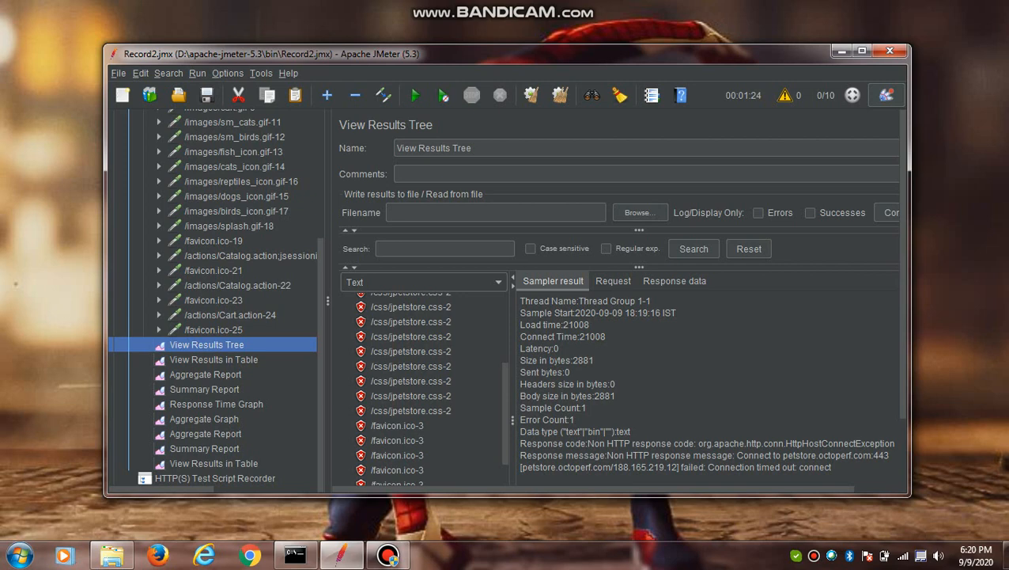
left_click(613, 281)
left_click(553, 281)
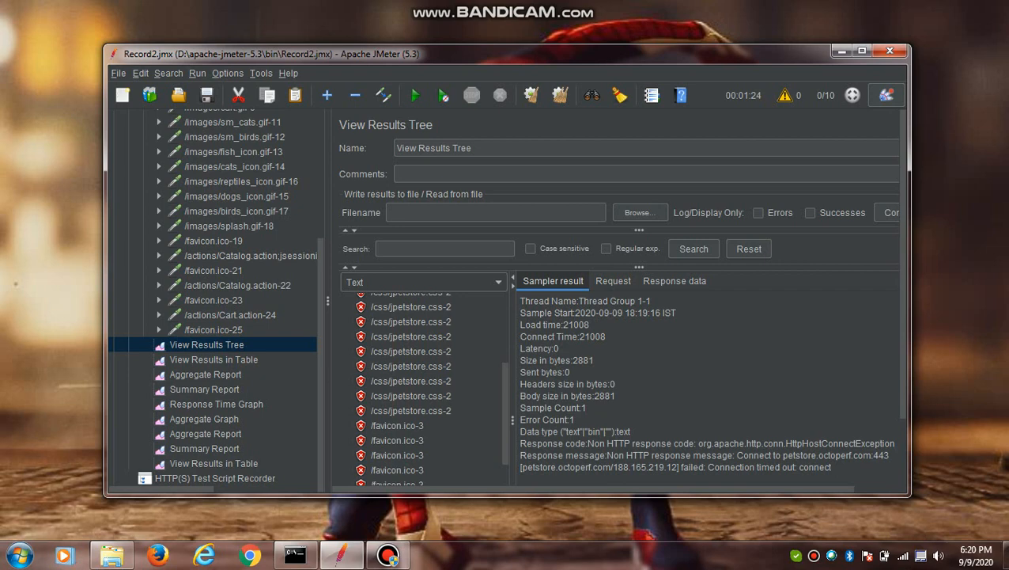
left_click(613, 281)
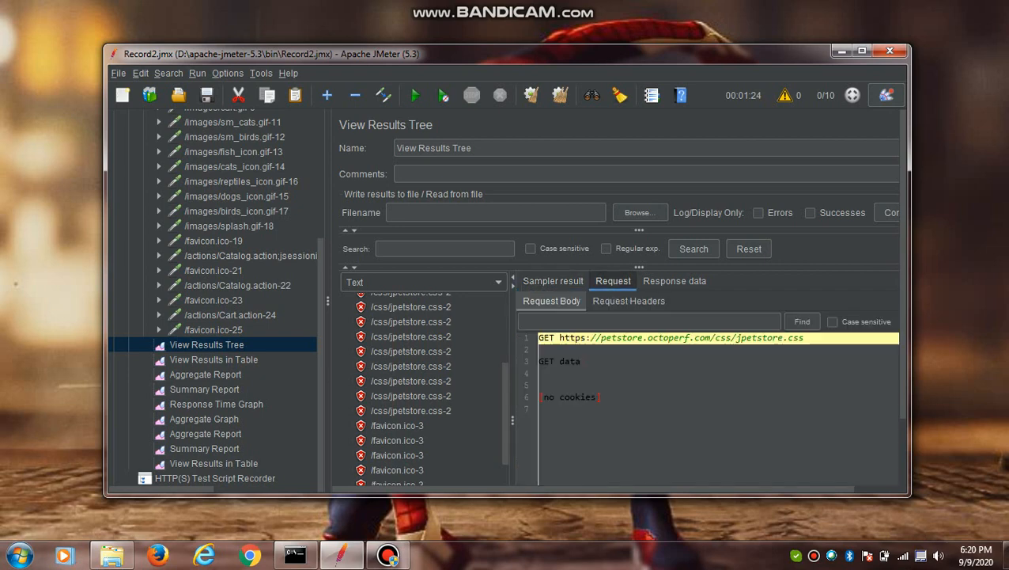
left_click(675, 281)
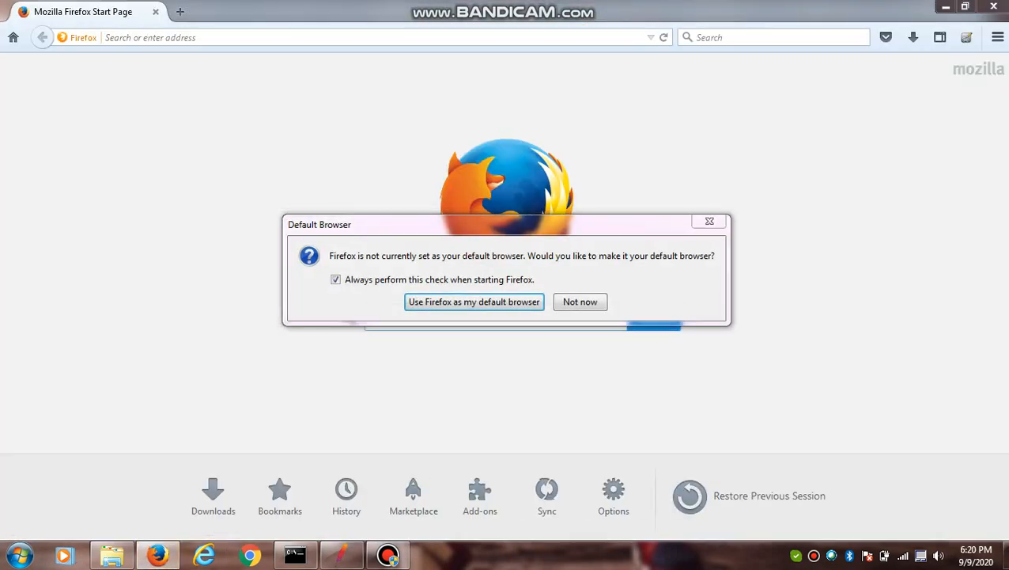
- In Firefox, check the proxy choice in the advanced network connection settings and close the browser with all its tabs
left_click(581, 302)
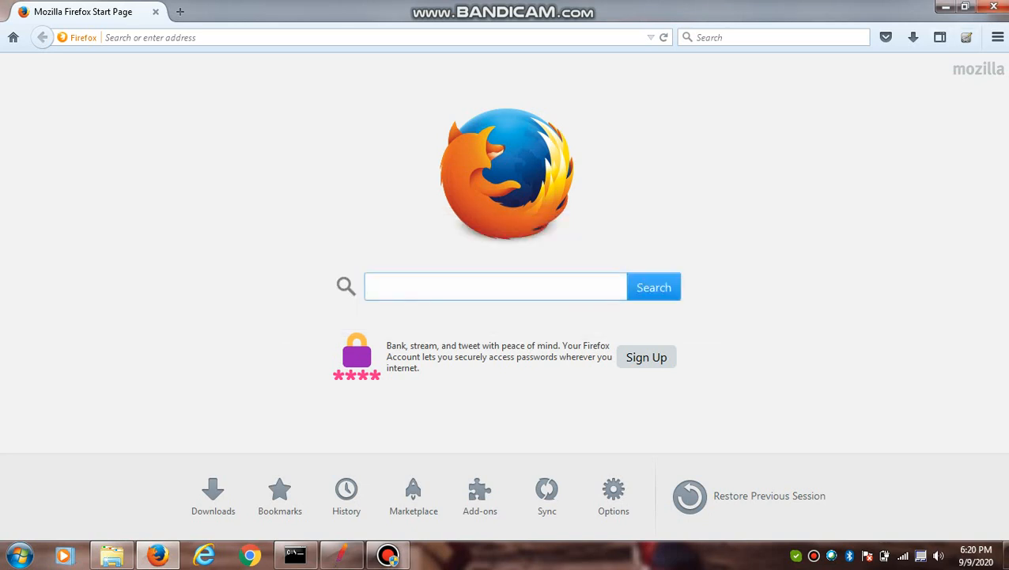
left_click(998, 37)
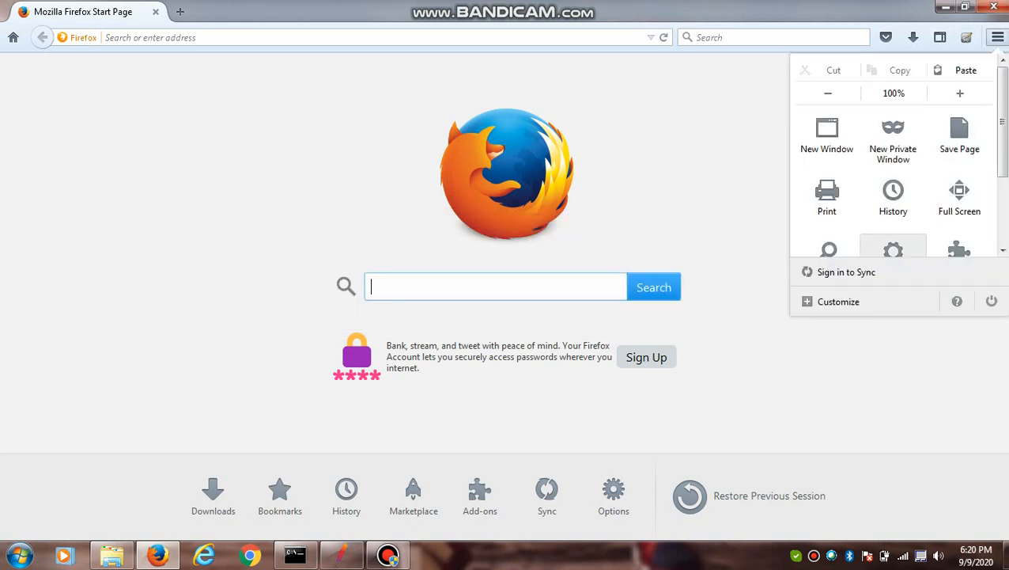
left_click(998, 38)
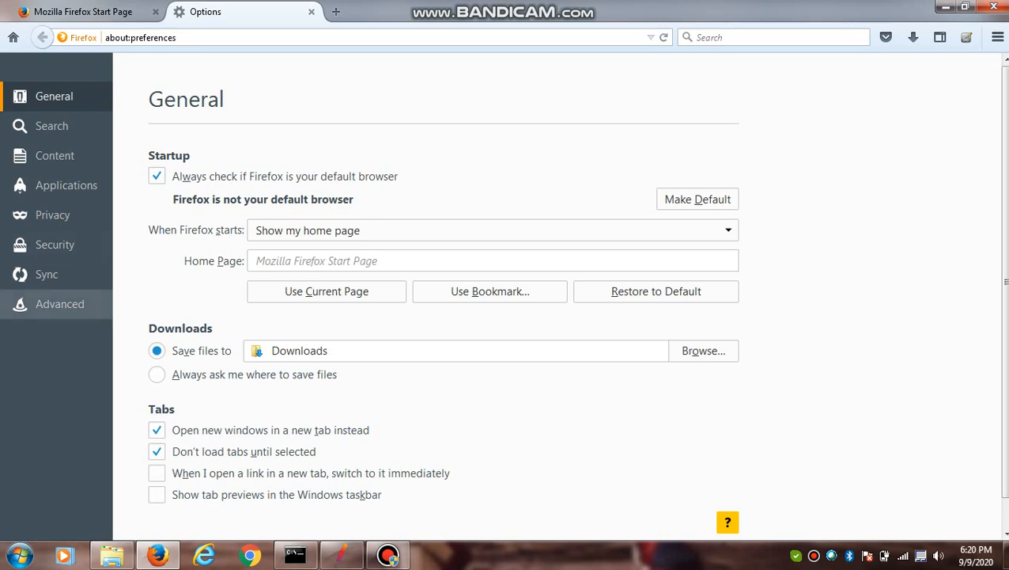
left_click(59, 304)
left_click(703, 211)
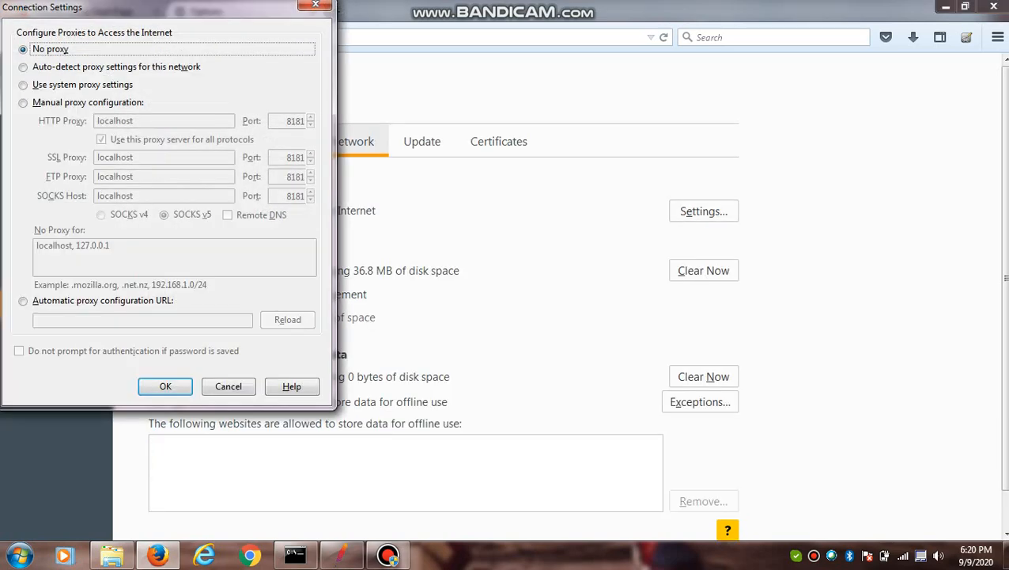
left_click(166, 386)
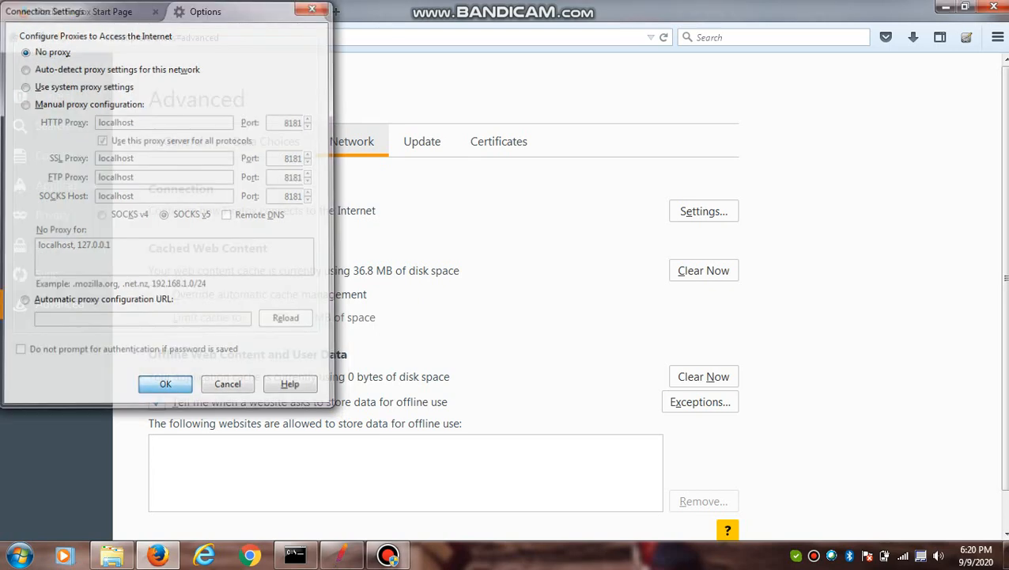
left_click(994, 7)
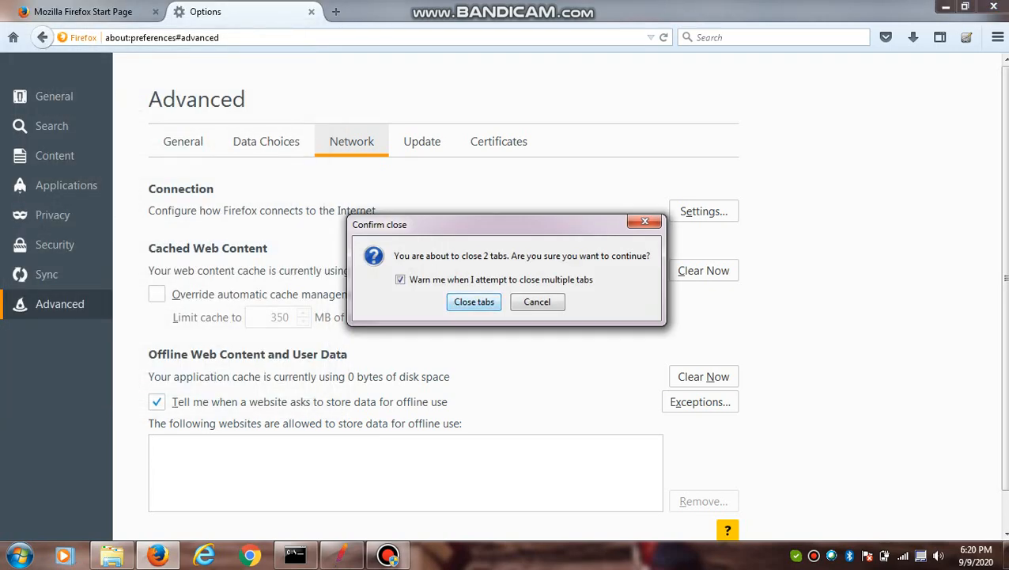
left_click(473, 302)
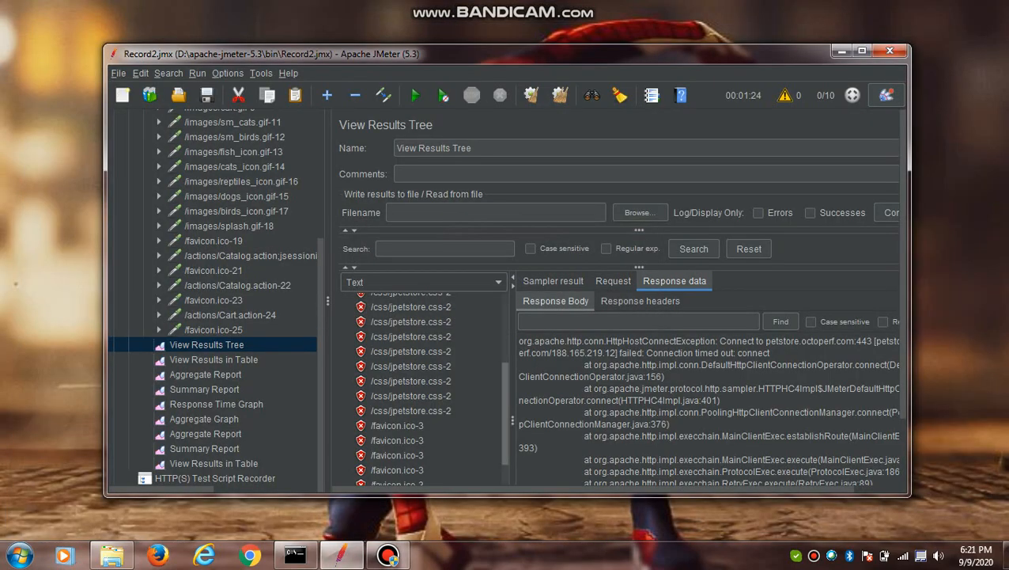
- Inspect the sampler result and response data of the first /images/sm_fish.gif-5 sample in View Results Tree
scroll(431, 388, "down", 3)
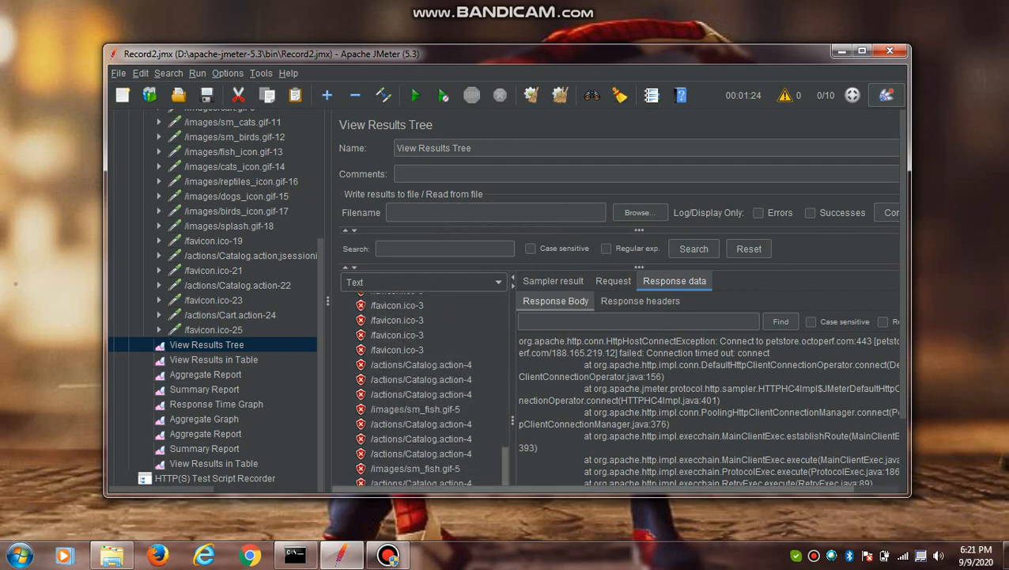
left_click(415, 409)
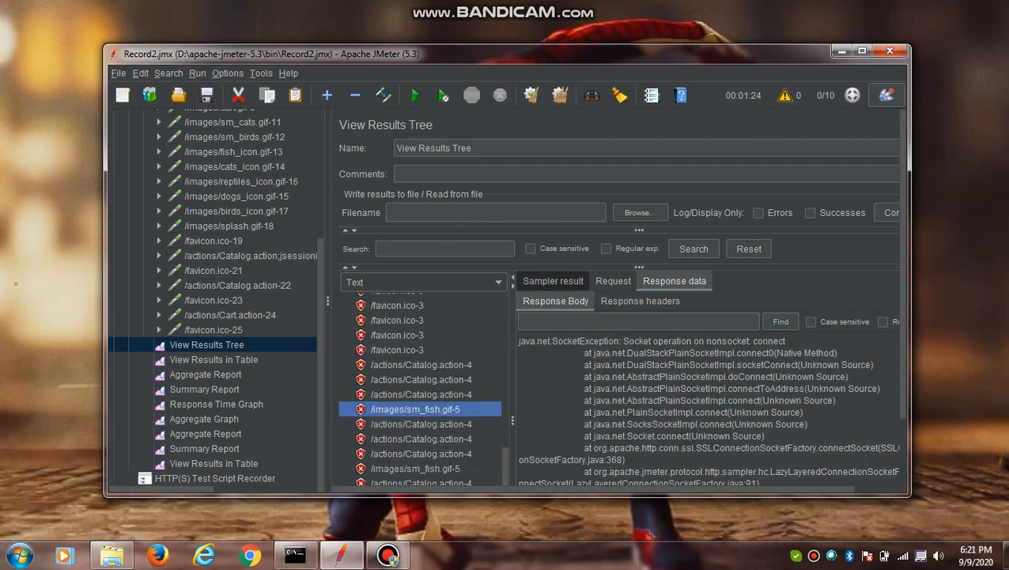
left_click(553, 281)
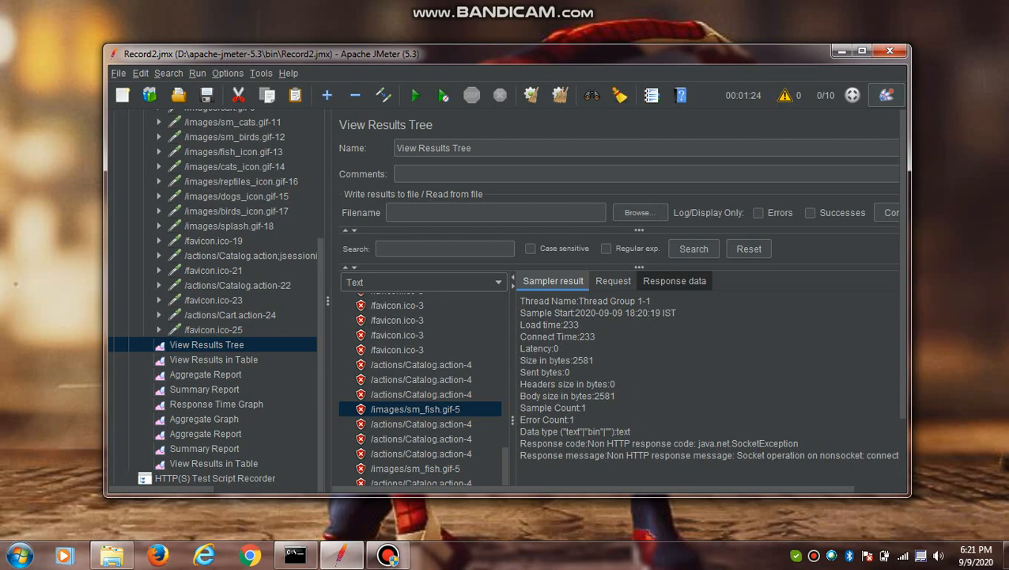
left_click(674, 281)
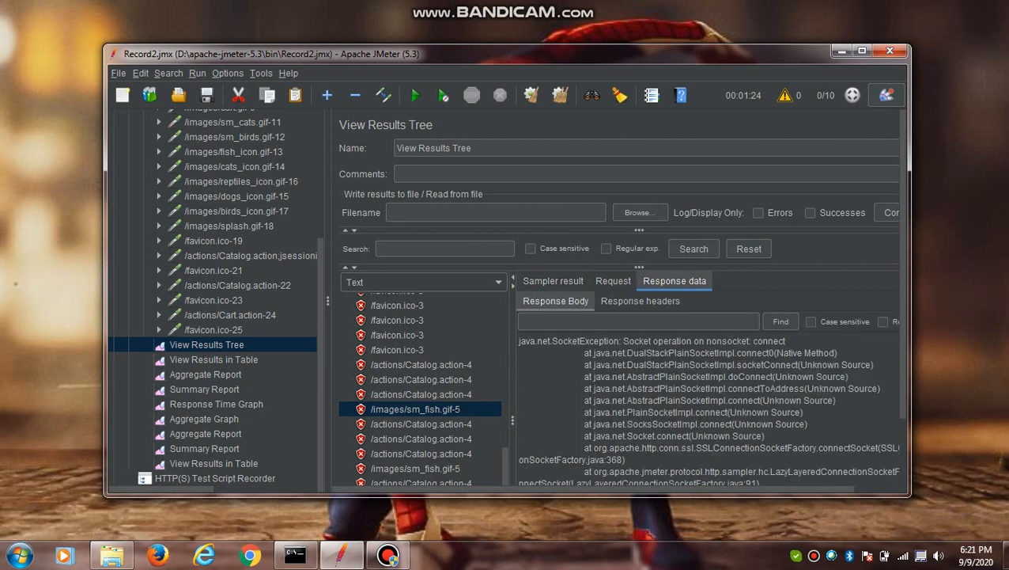
- Review the HTTP request settings of the recorded jsessionid Catalog.action, /css/jpetstore.css-2, /actions/Catalog.action-4 and /images/sm_dogs.gif-7 samplers
left_click(250, 255)
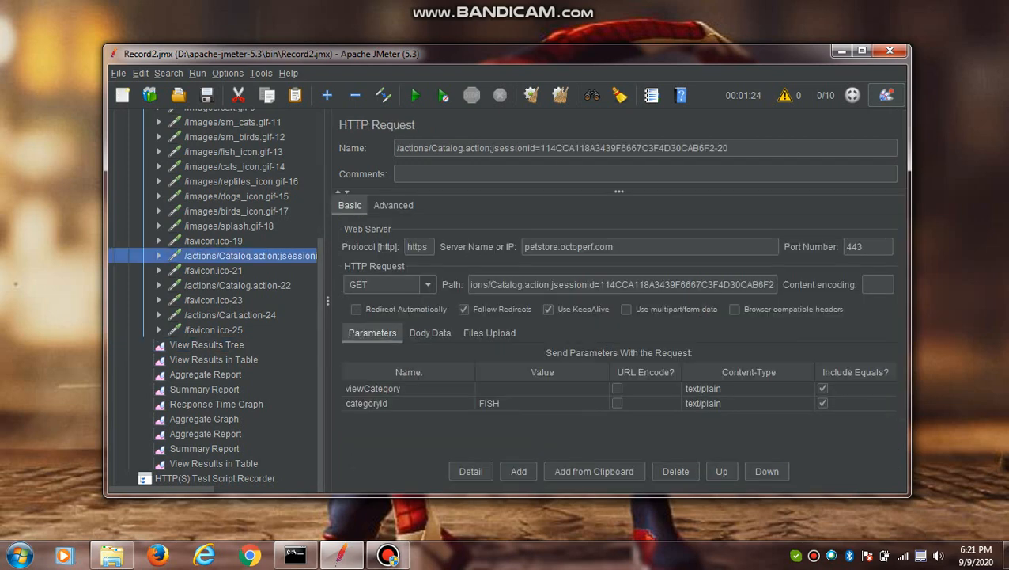
scroll(212, 296, "up", 5)
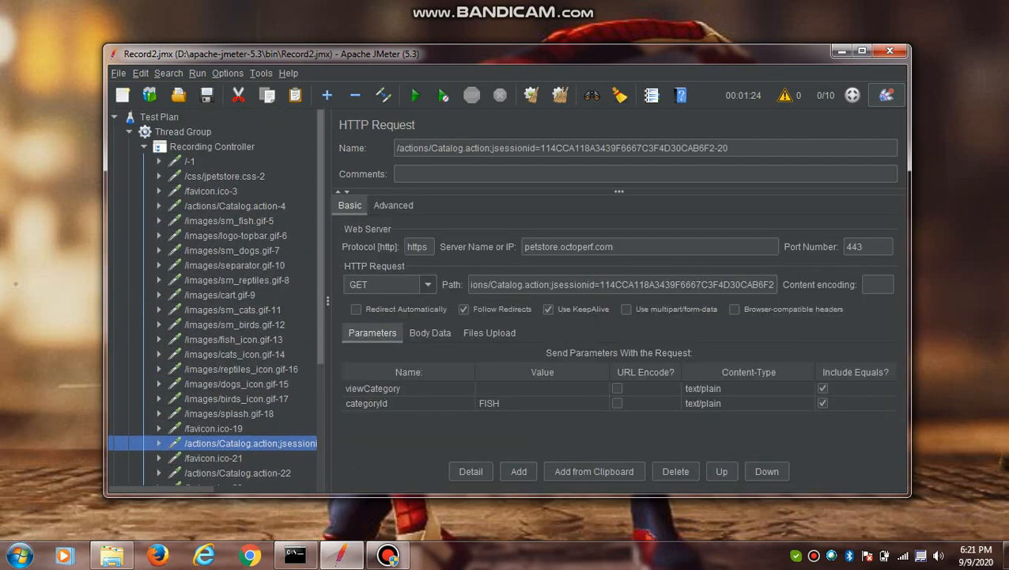
left_click(225, 175)
left_click(235, 206)
left_click(232, 250)
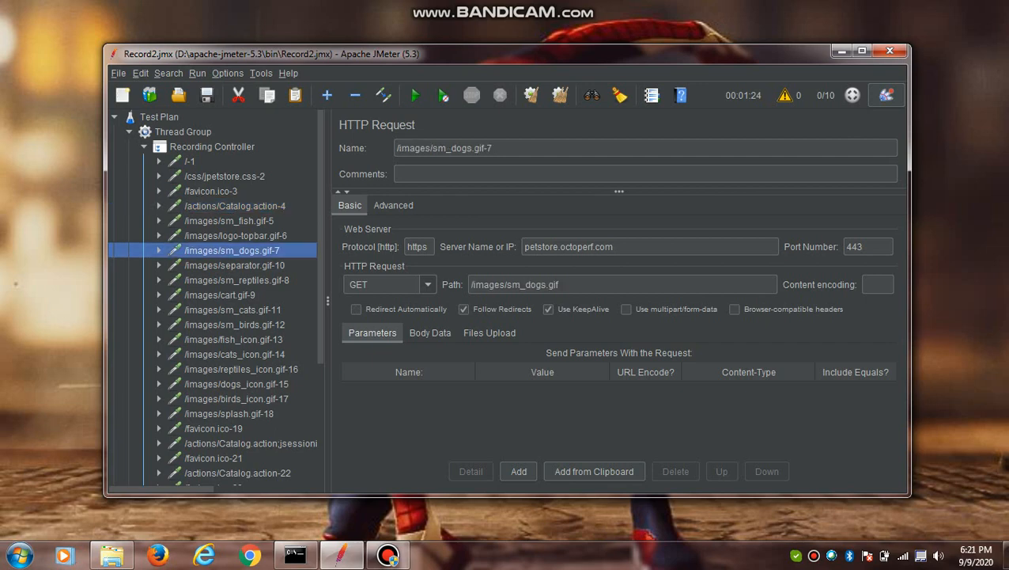
- Check the server name and port number of the /images/sm_dogs.gif-7 request
double_click(609, 246)
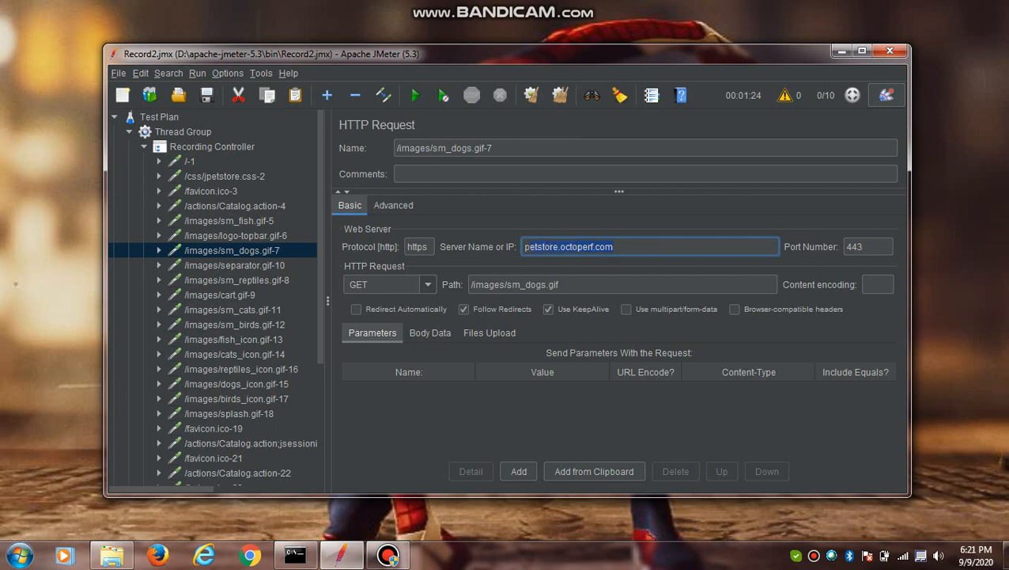
key("Tab")
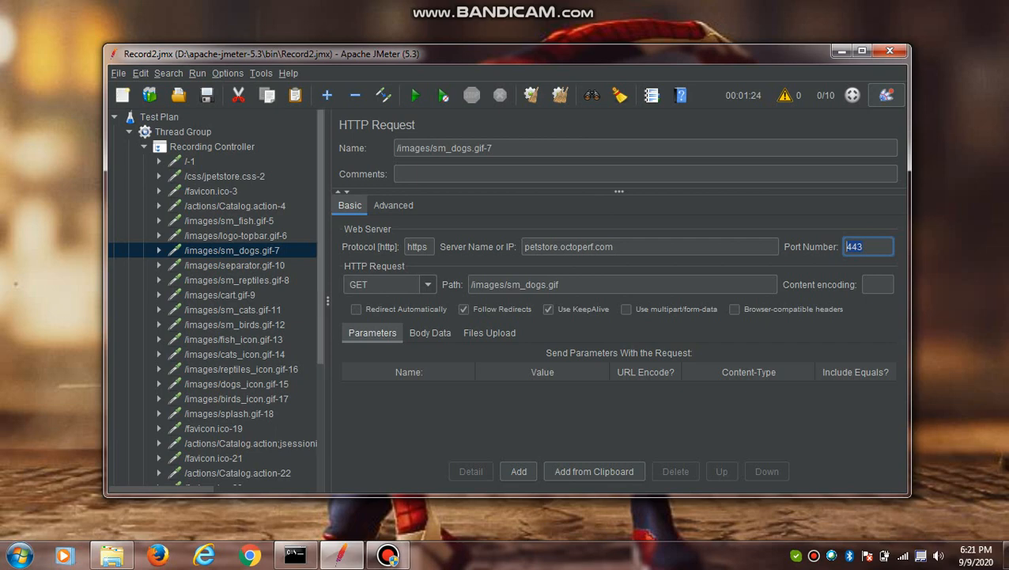
- Review the sampler result, request and response data of the selected /images/sm_fish.gif-5 sample in View Results Tree
scroll(213, 300, "down", 3)
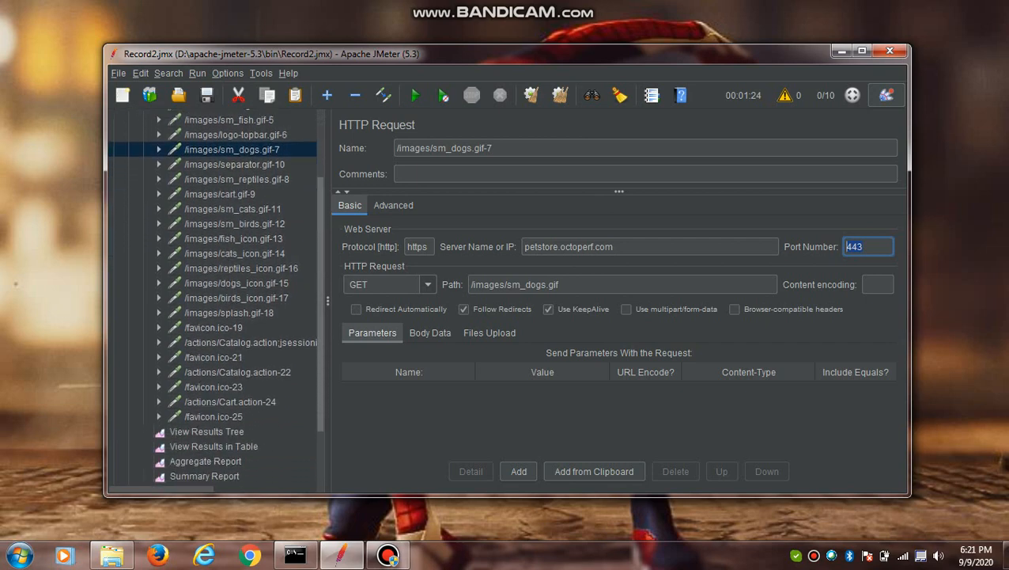
scroll(213, 301, "down", 1)
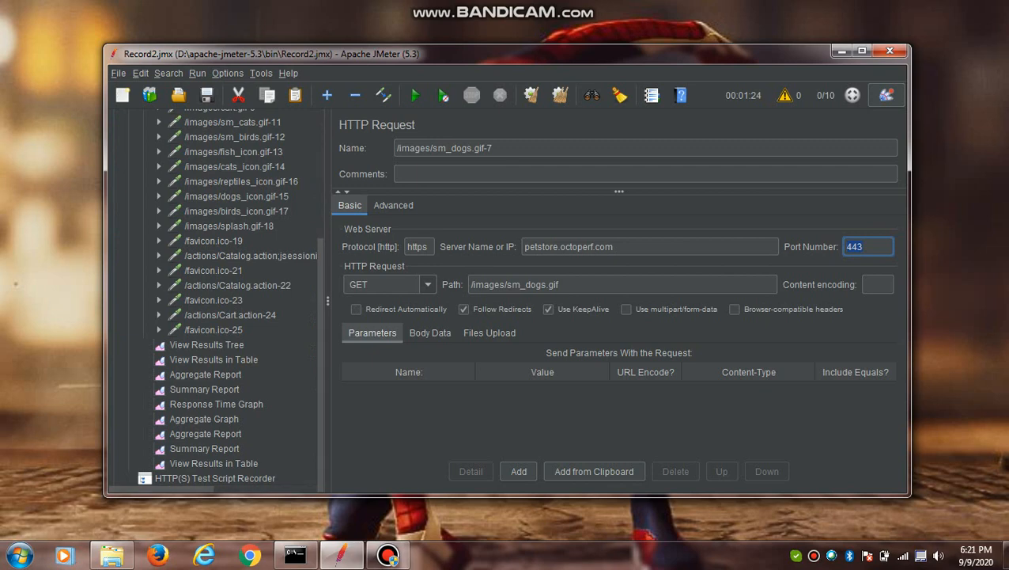
left_click(206, 345)
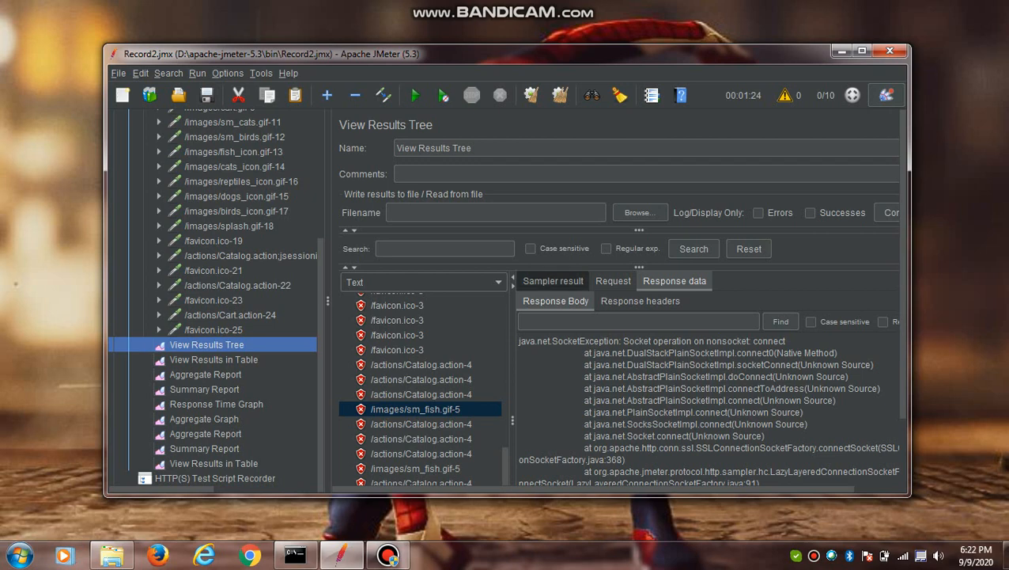
left_click(553, 281)
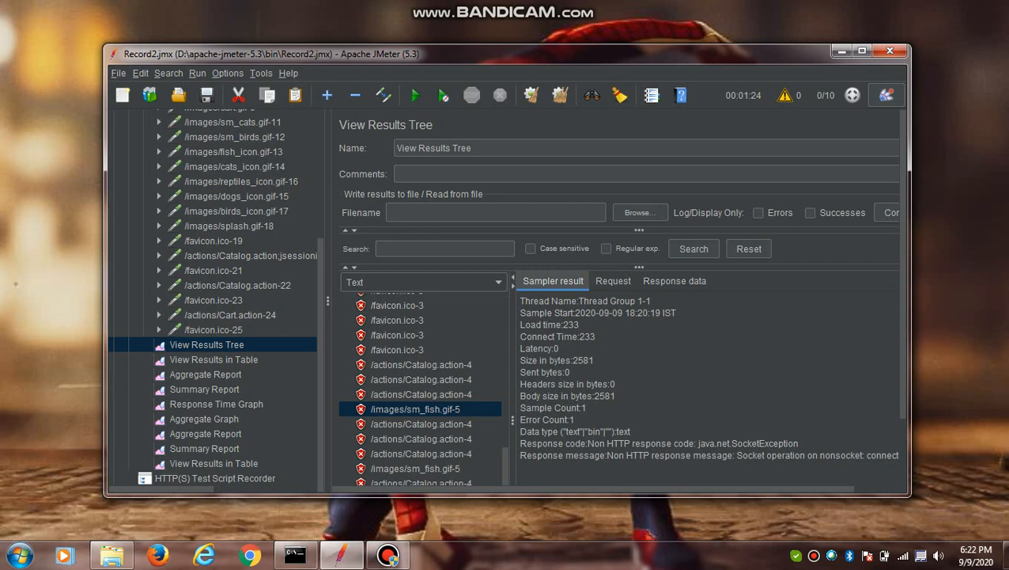
left_click(613, 280)
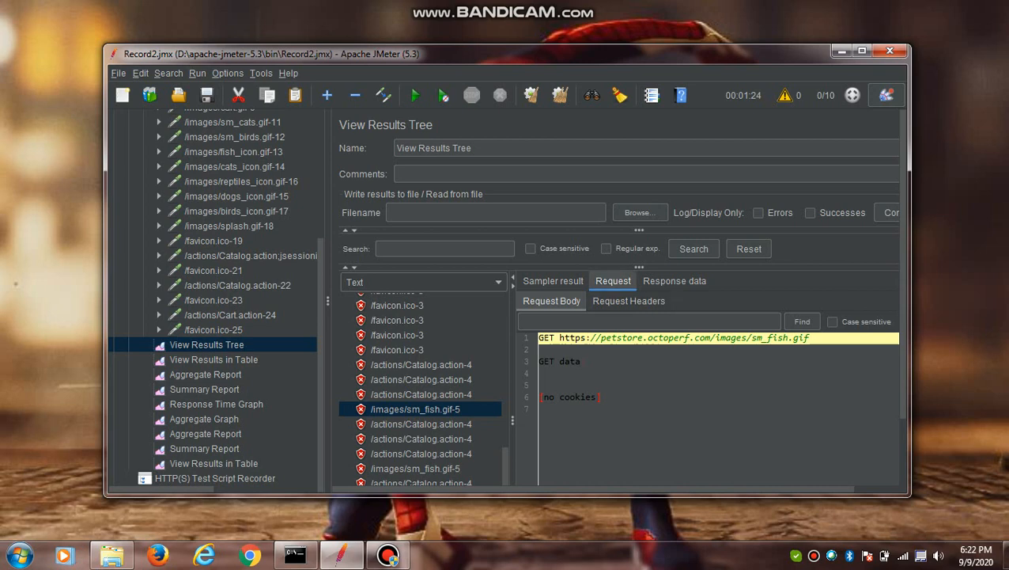
left_click(674, 281)
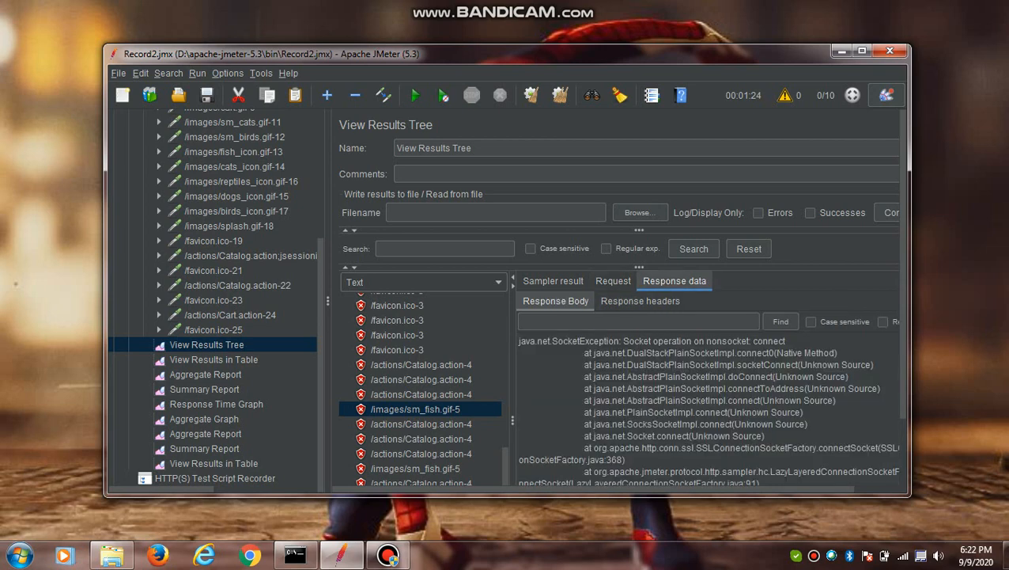
- Review the samples in the first View Results in Table listener and sort the first Aggregate Report by throughput in ascending order
left_click(213, 360)
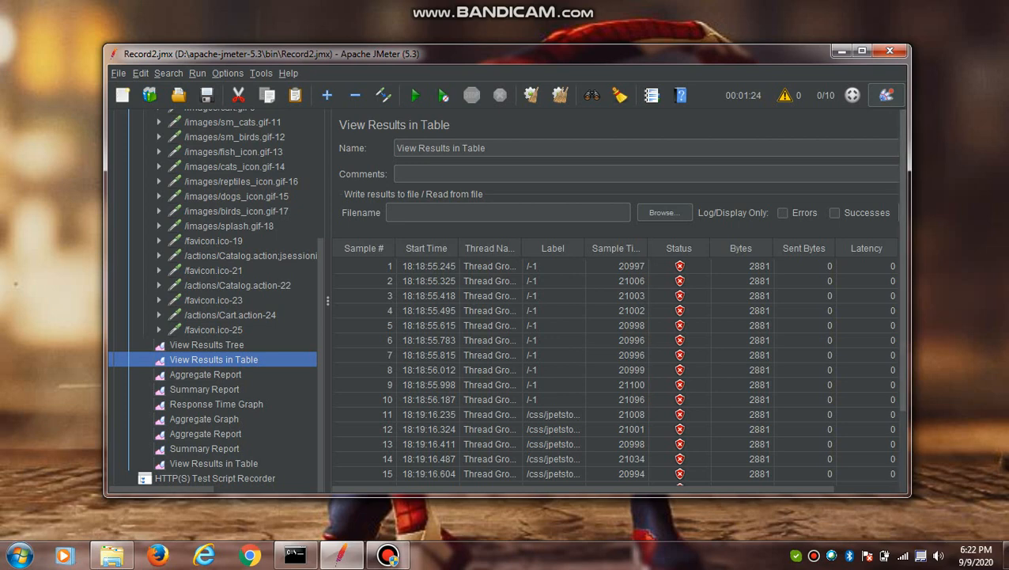
scroll(617, 300, "down", 3)
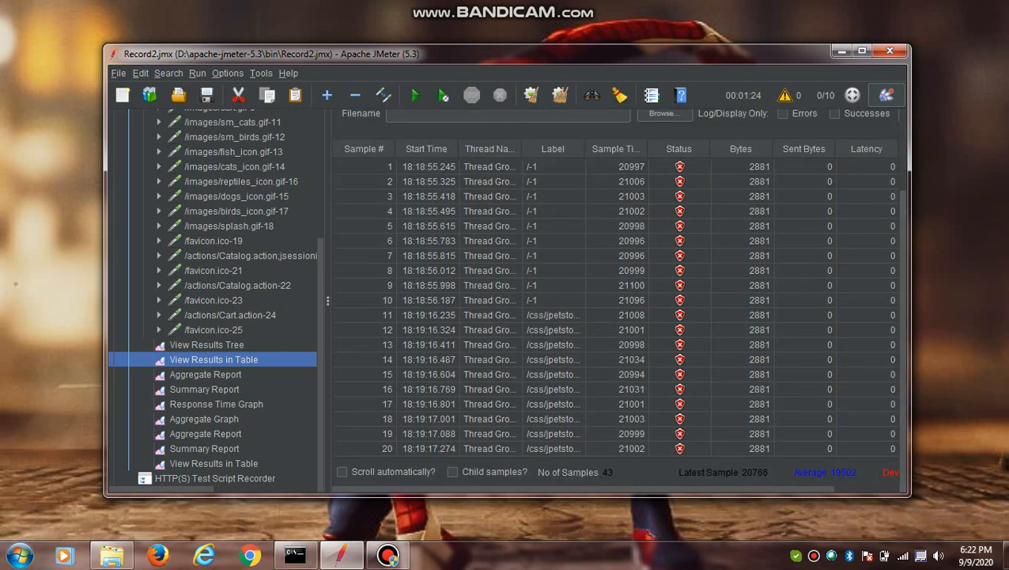
left_click(206, 374)
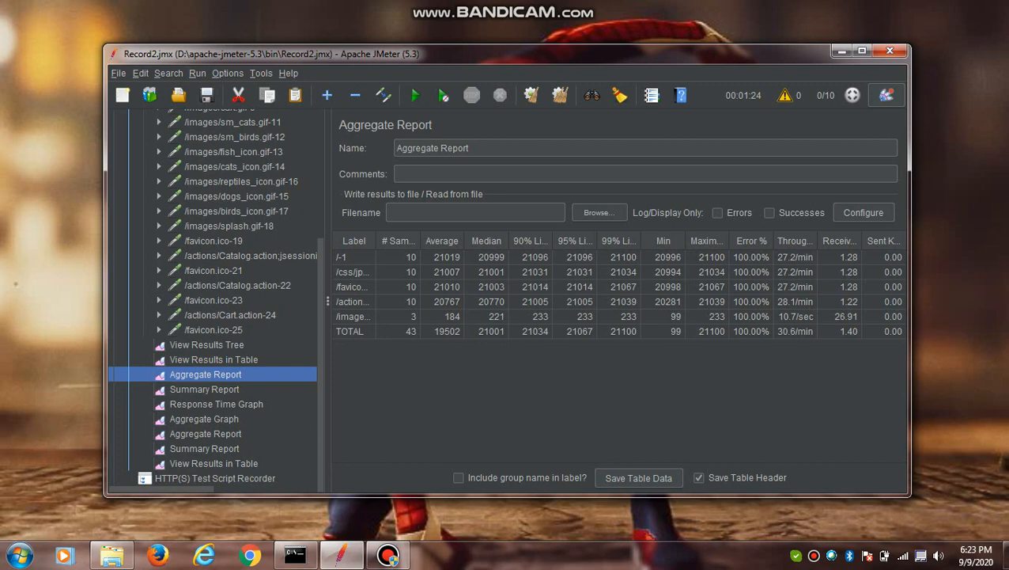
left_click(793, 241)
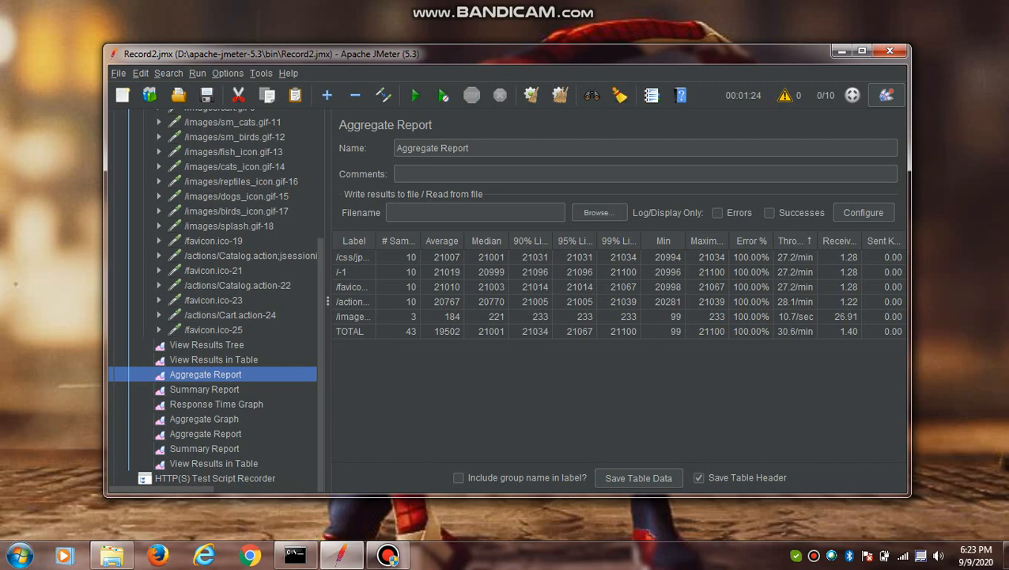
- Look over the first Summary Report and display the plotted chart of the Response Time Graph listener
left_click(204, 389)
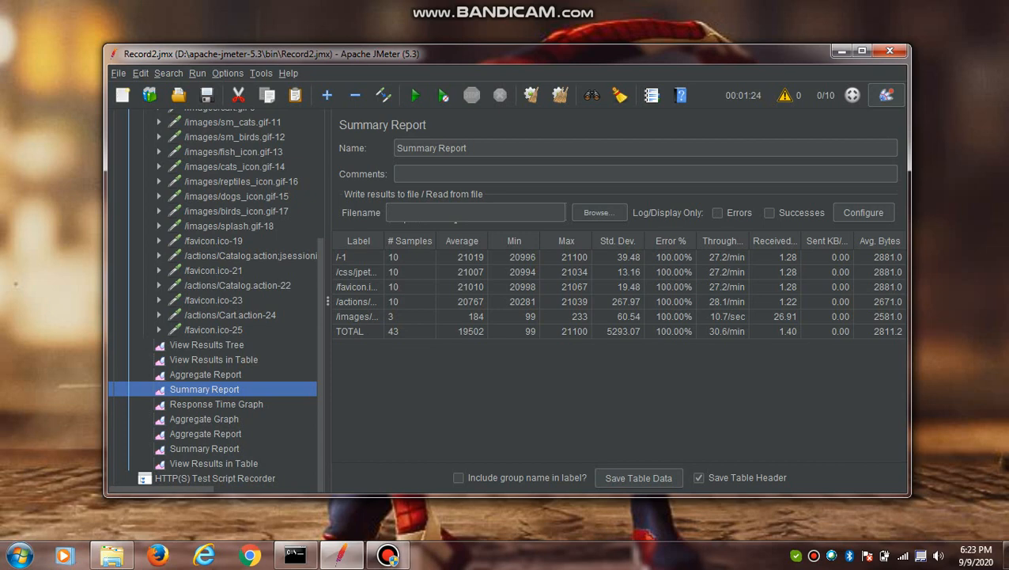
left_click(216, 404)
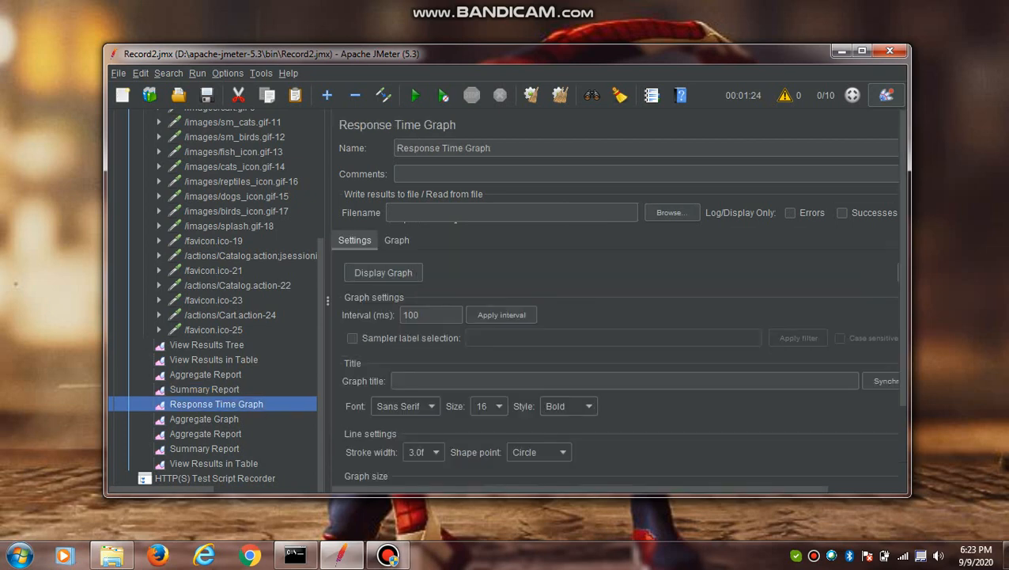
left_click(383, 272)
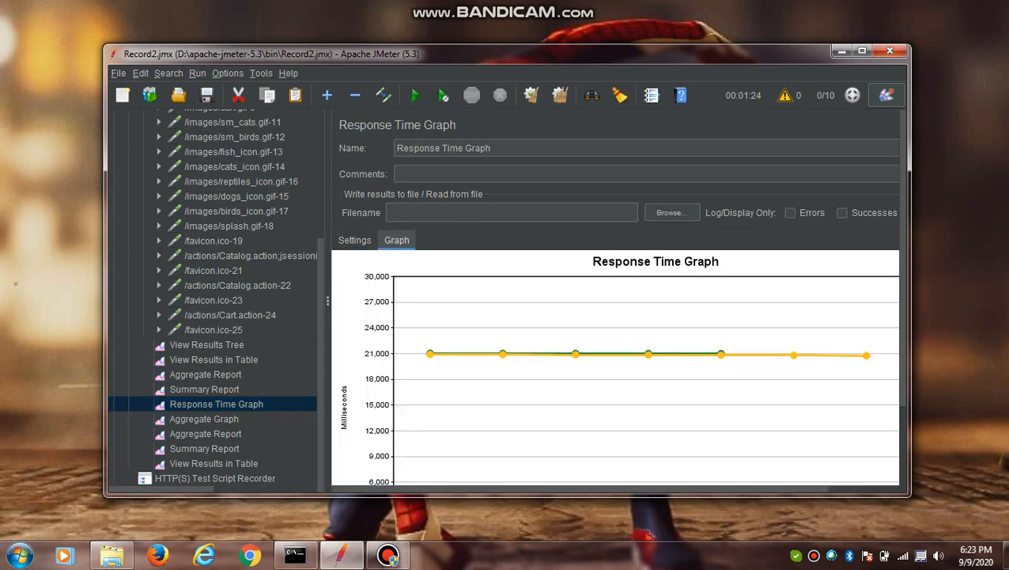
scroll(617, 296, "down", 1)
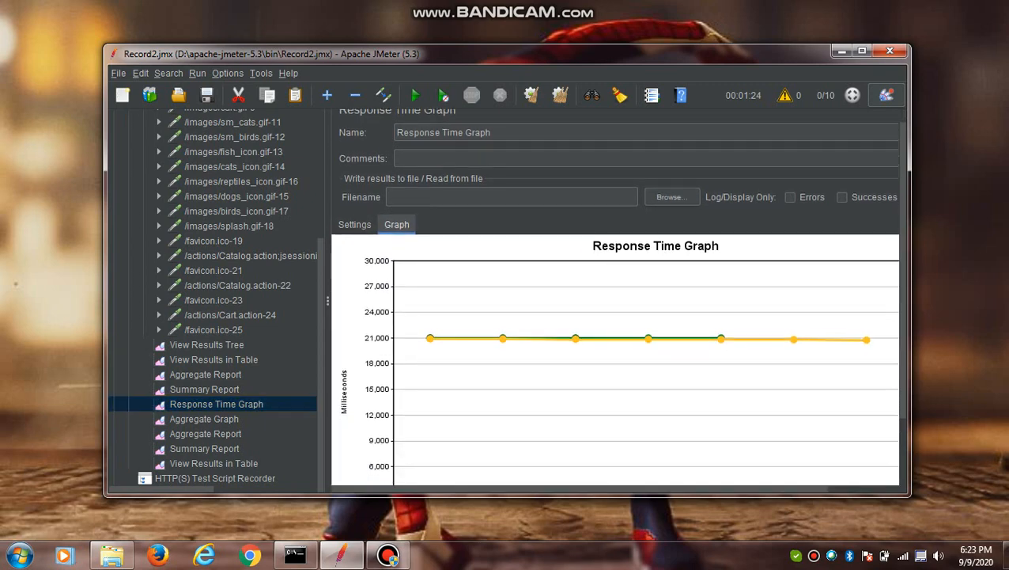
scroll(617, 296, "down", 1)
- Review the second Aggregate Report and the samples in the last View Results in Table listener
left_click(204, 419)
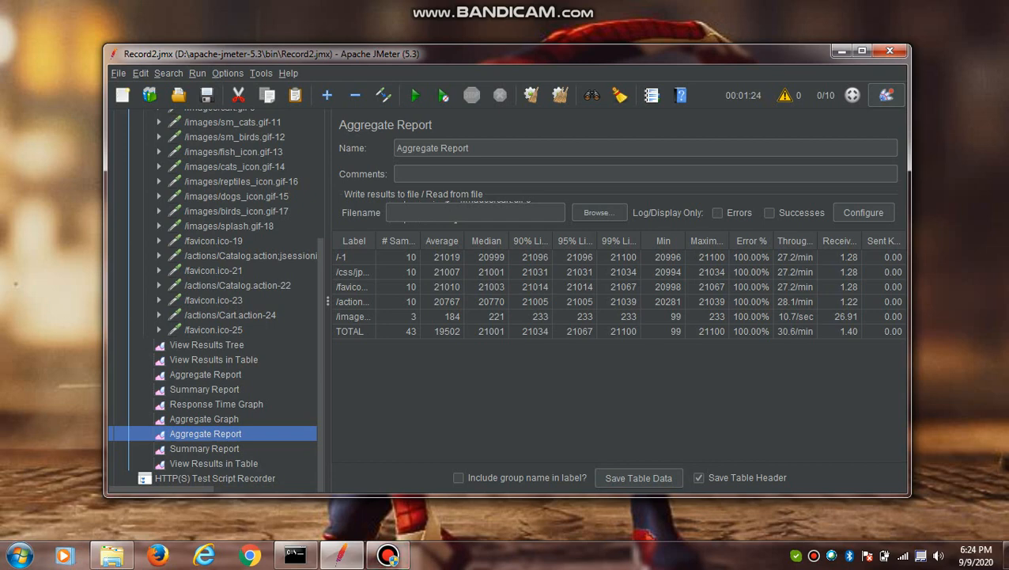
left_click(213, 464)
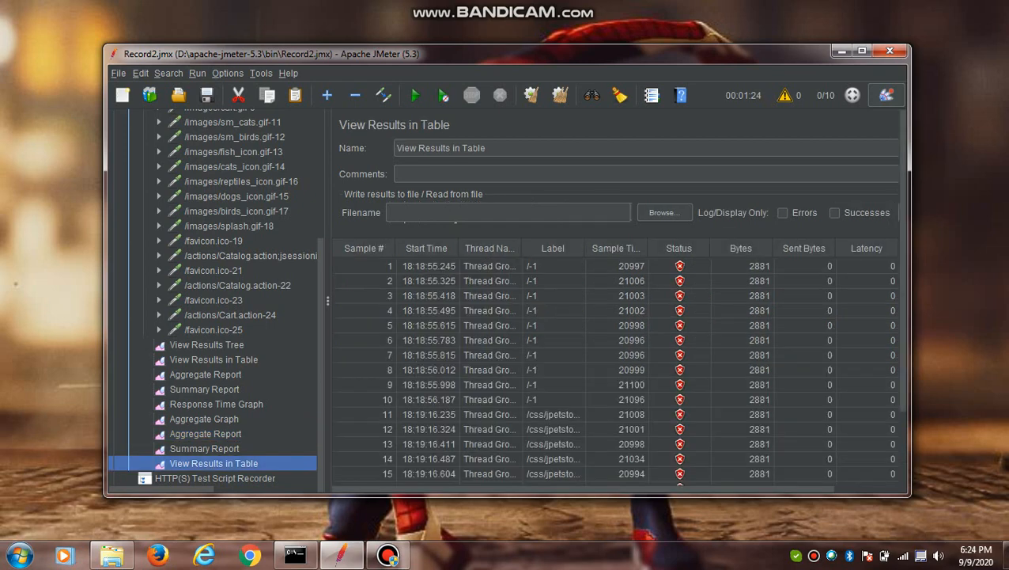
scroll(617, 369, "down", 8)
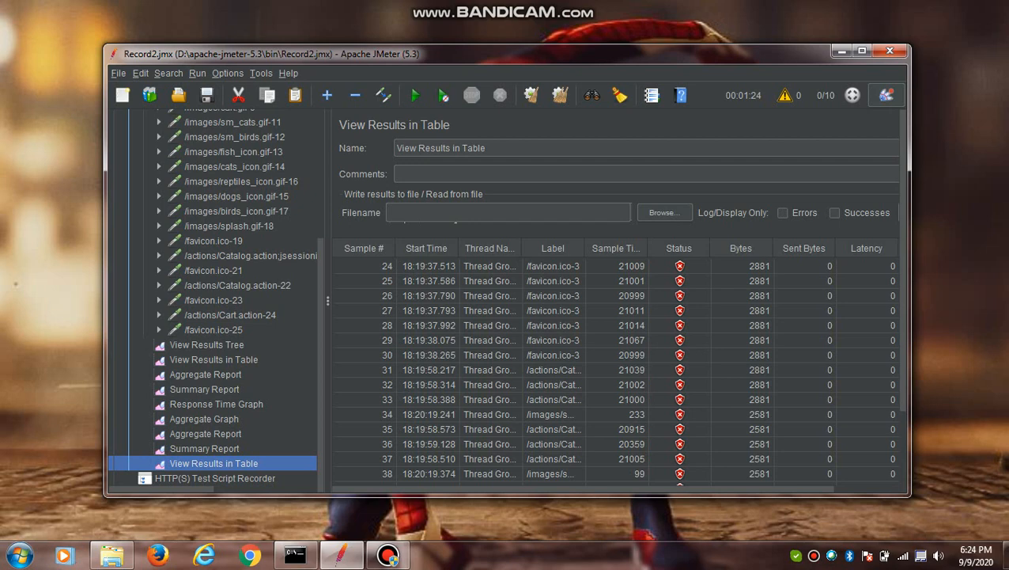
- Add a jp@gc - Bytes Throughput Over Time listener to the Thread Group
scroll(214, 301, "up", 5)
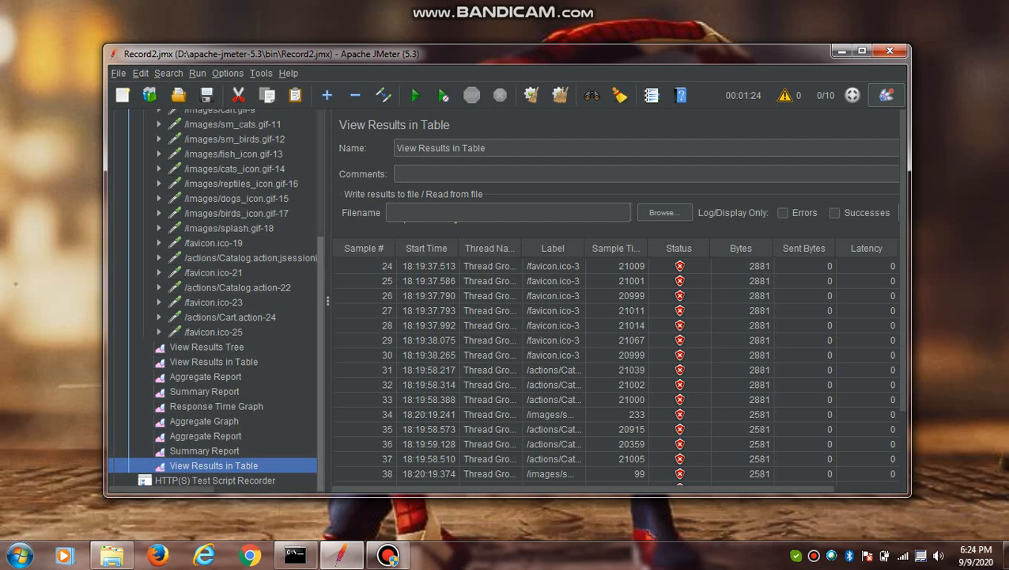
left_click(197, 133)
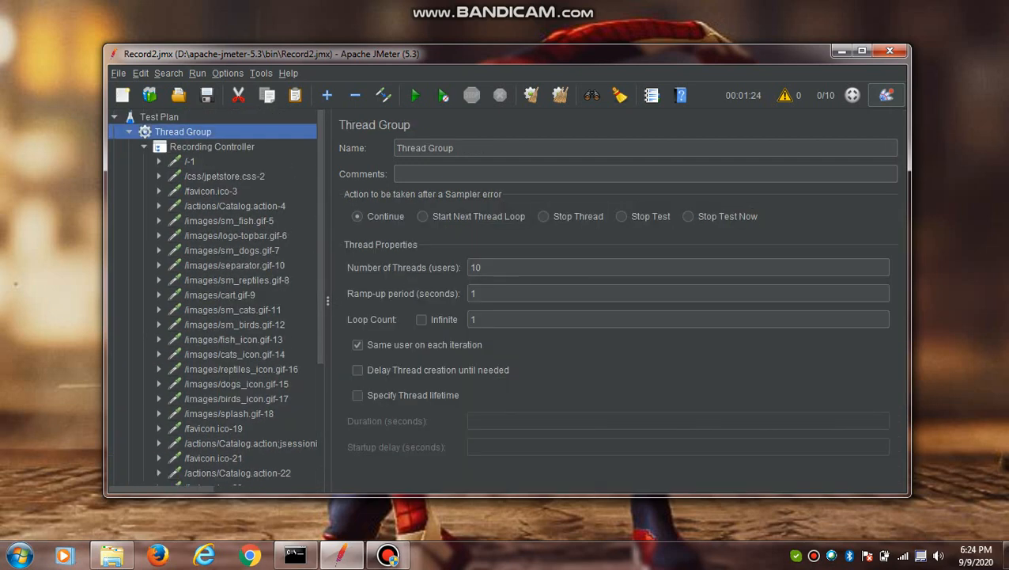
right_click(198, 134)
mouse_move(217, 143)
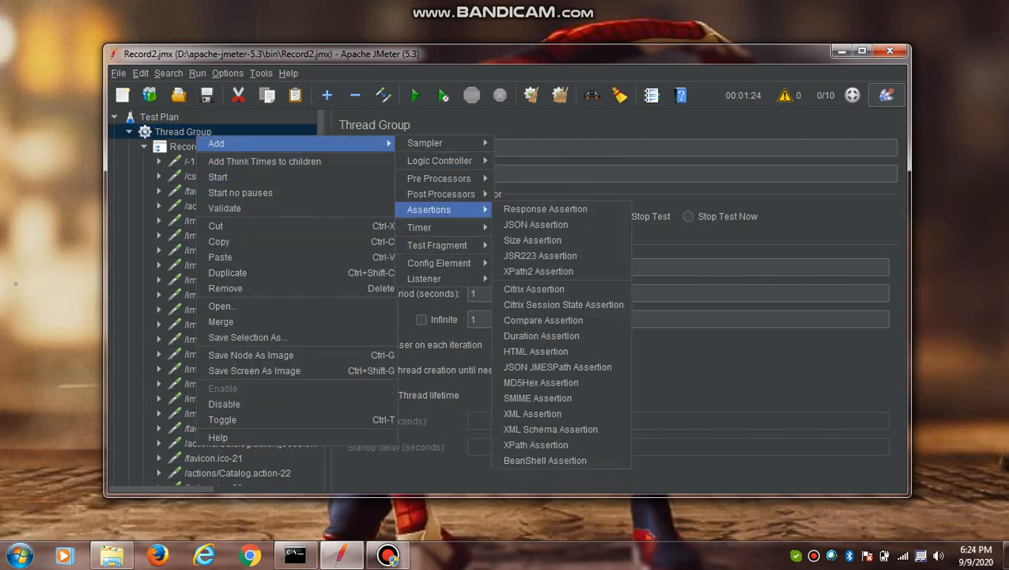
mouse_move(431, 278)
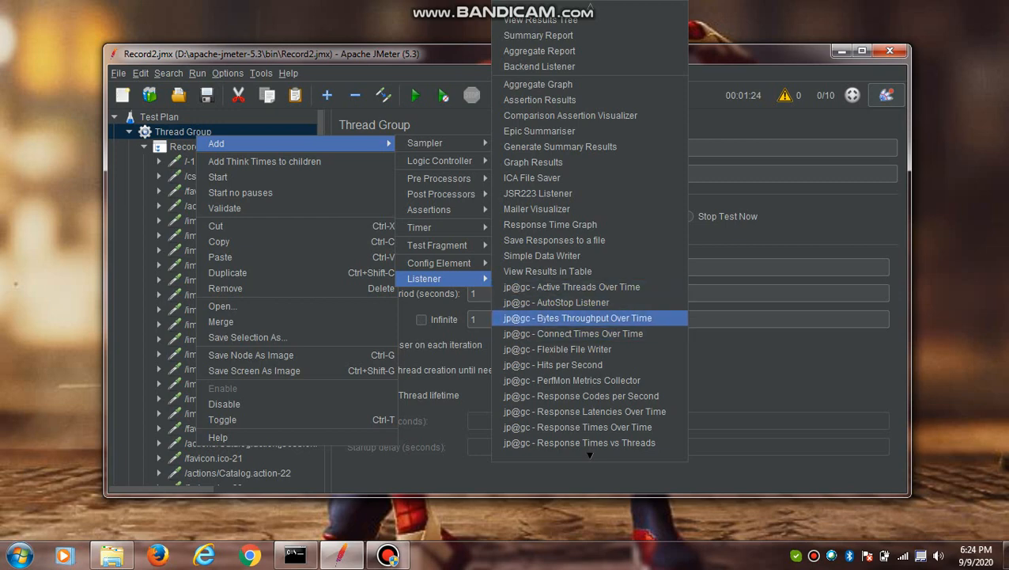
left_click(578, 317)
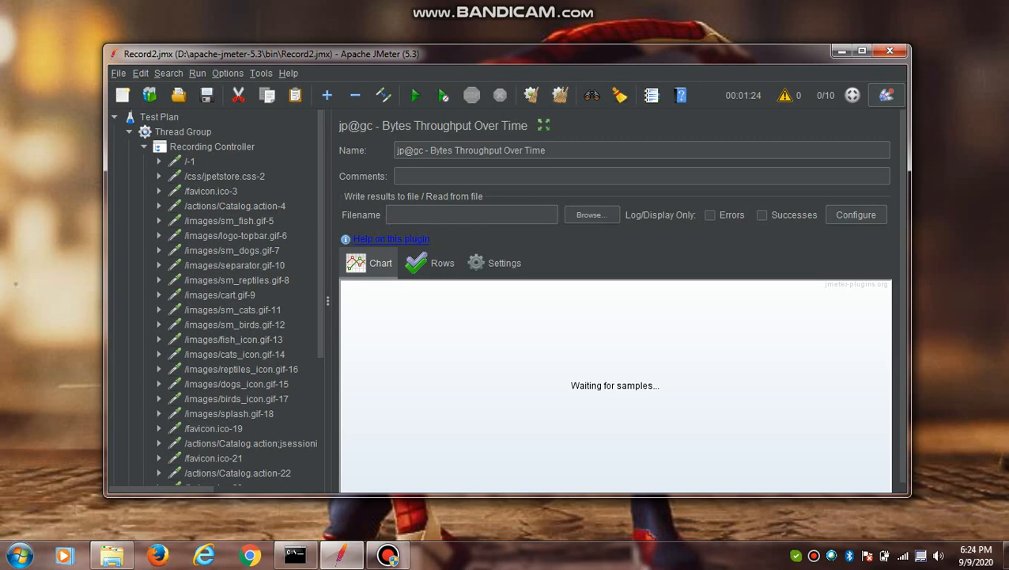
- Add a jp@gc - Hits per Second listener to the Thread Group
left_click(183, 131)
right_click(207, 132)
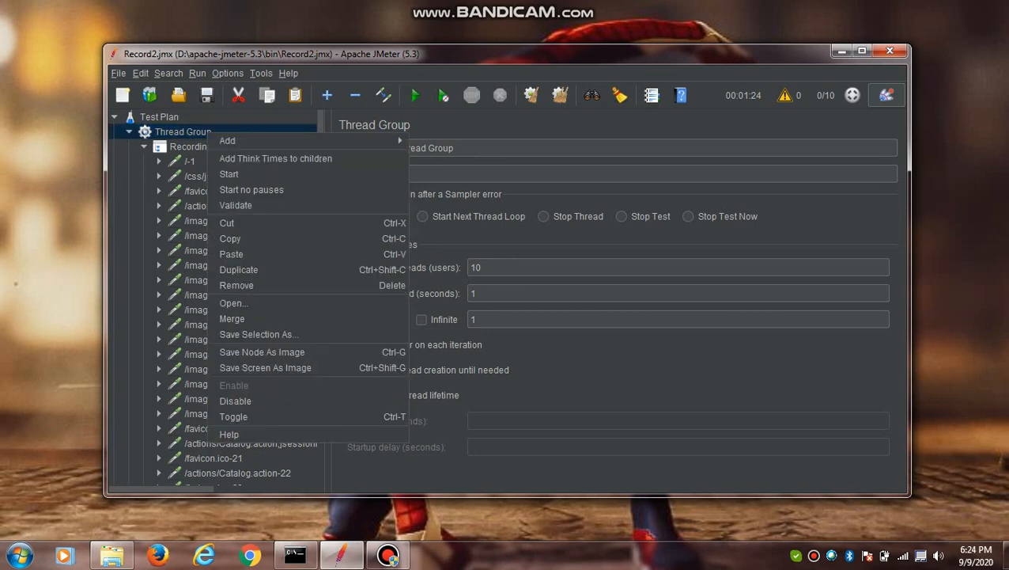
mouse_move(364, 140)
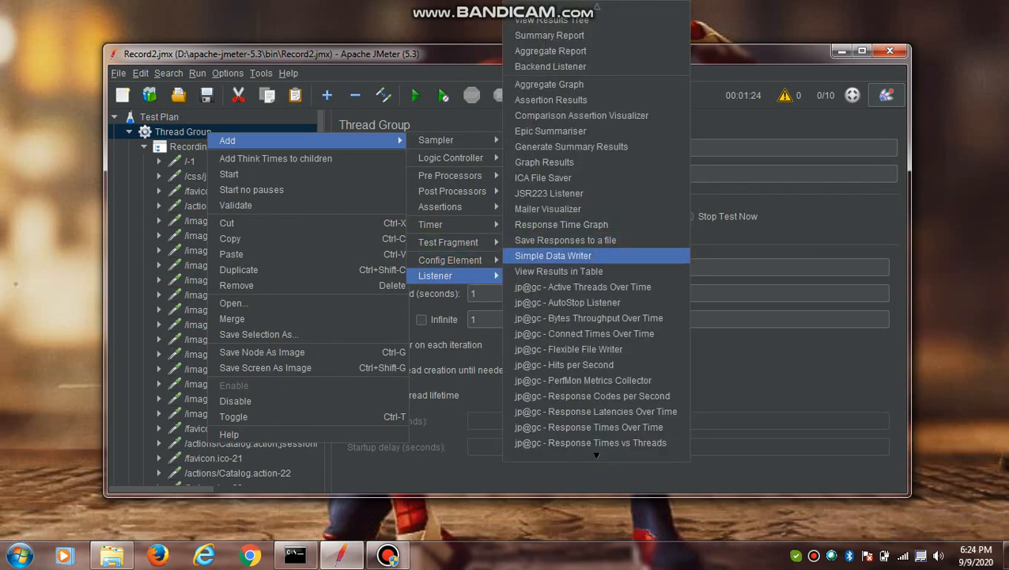
left_click(564, 364)
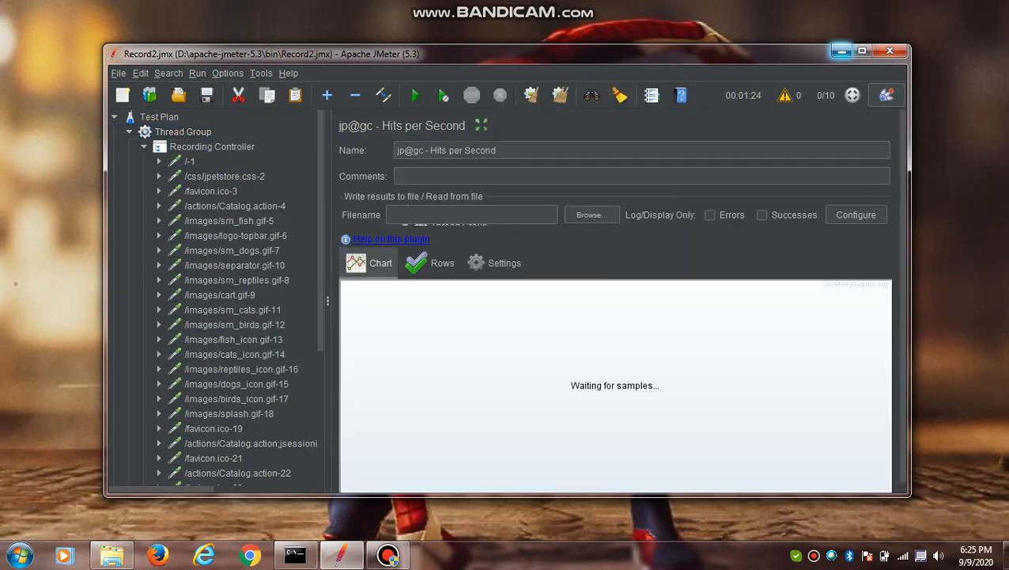
- Open the View Results Tree listener and run the test plan again
left_click_drag(319, 261, 320, 400)
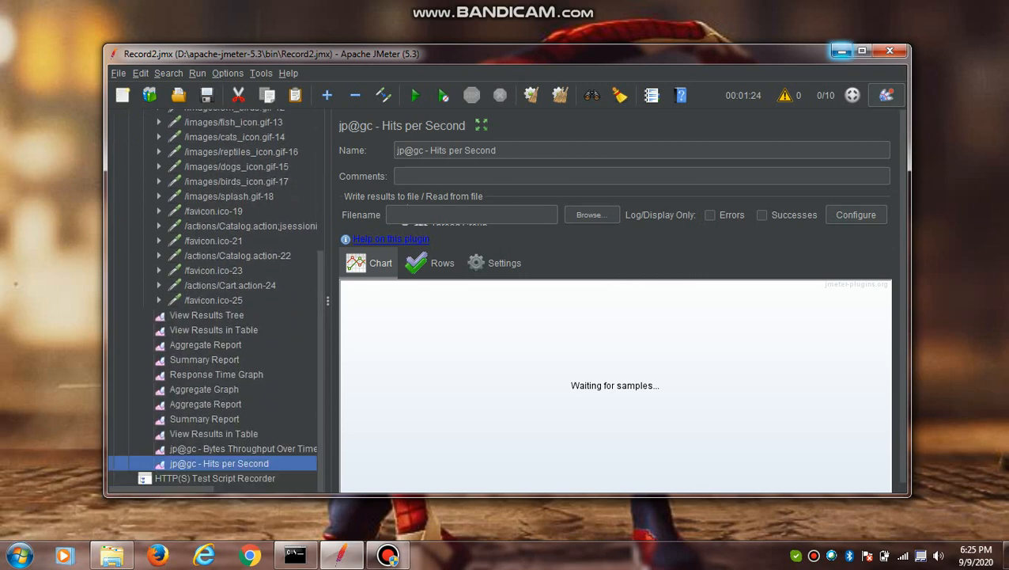
left_click(206, 314)
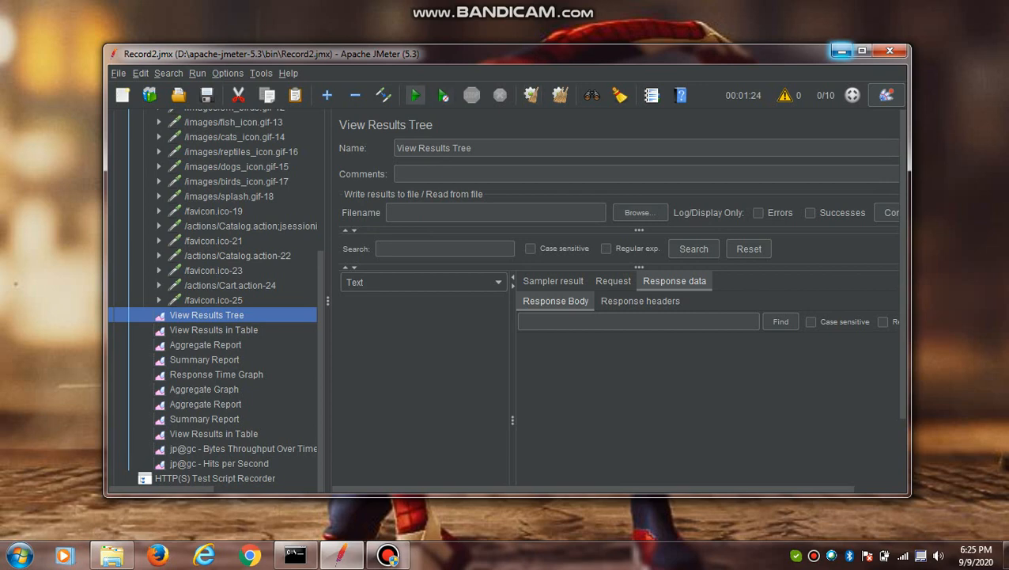
left_click(414, 95)
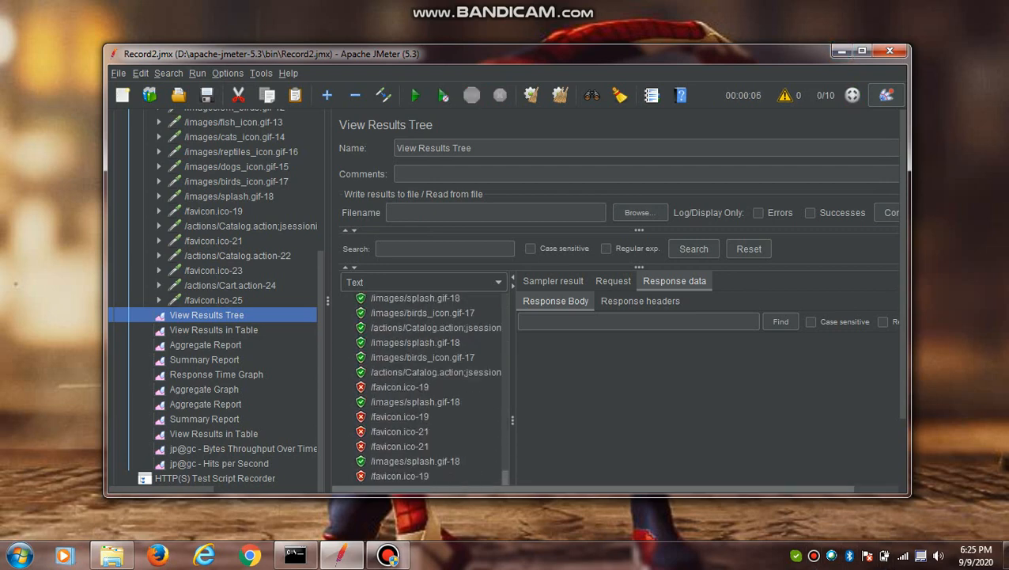
- Inspect the response body and response headers of a failed /favicon.ico-19 sample in View Results Tree
scroll(423, 439, "up", 1)
left_click(400, 438)
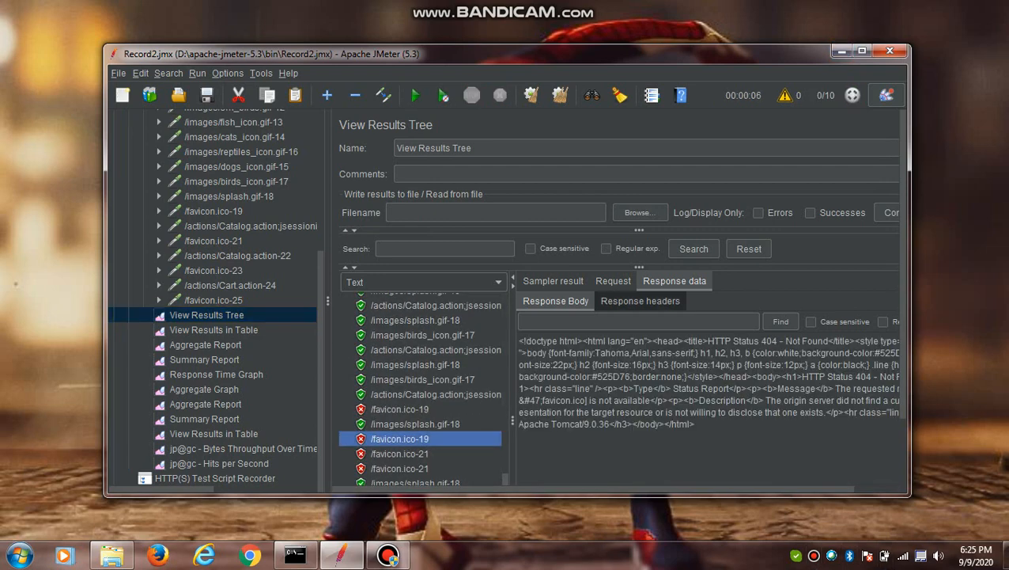
left_click(640, 301)
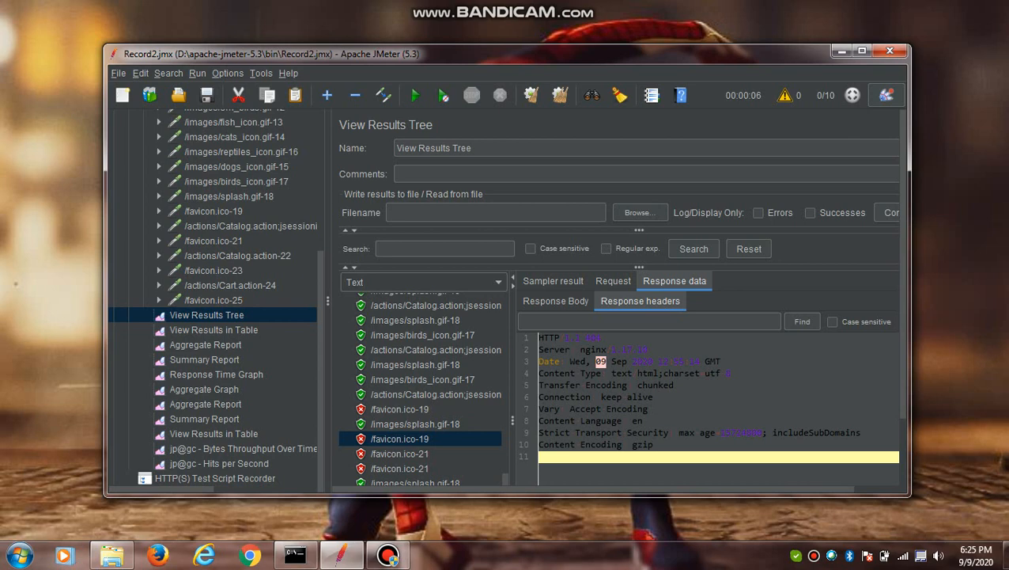
- View the Bytes Throughput Over Time and Hits per Second charts, dismissing the Windows color scheme dialog
left_click(242, 448)
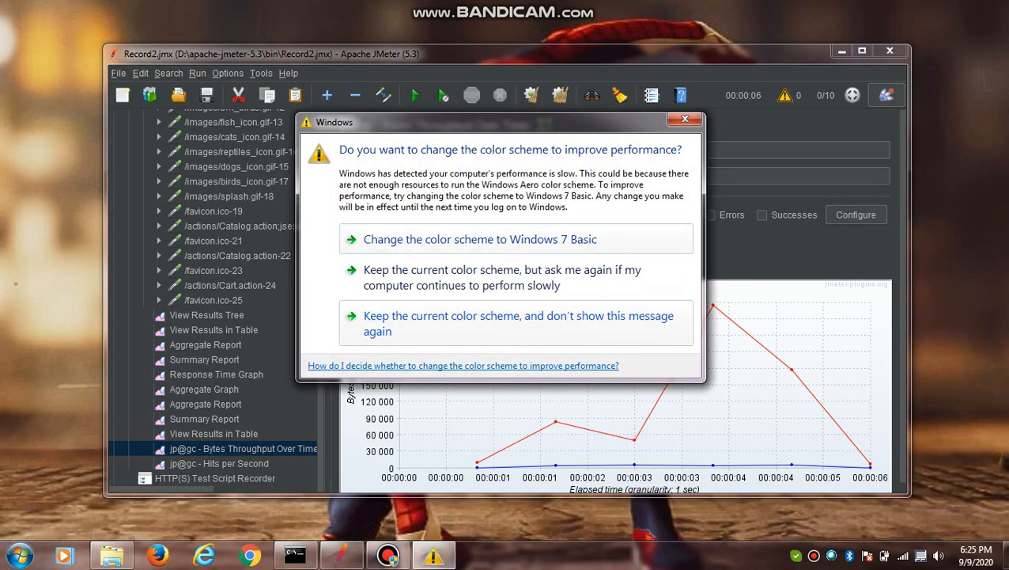
left_click(685, 118)
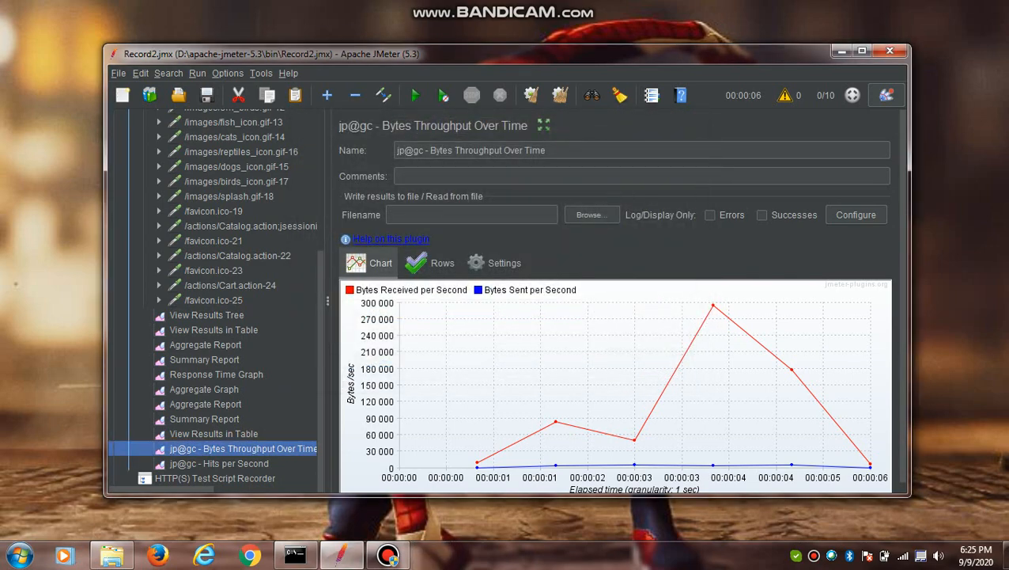
left_click(219, 463)
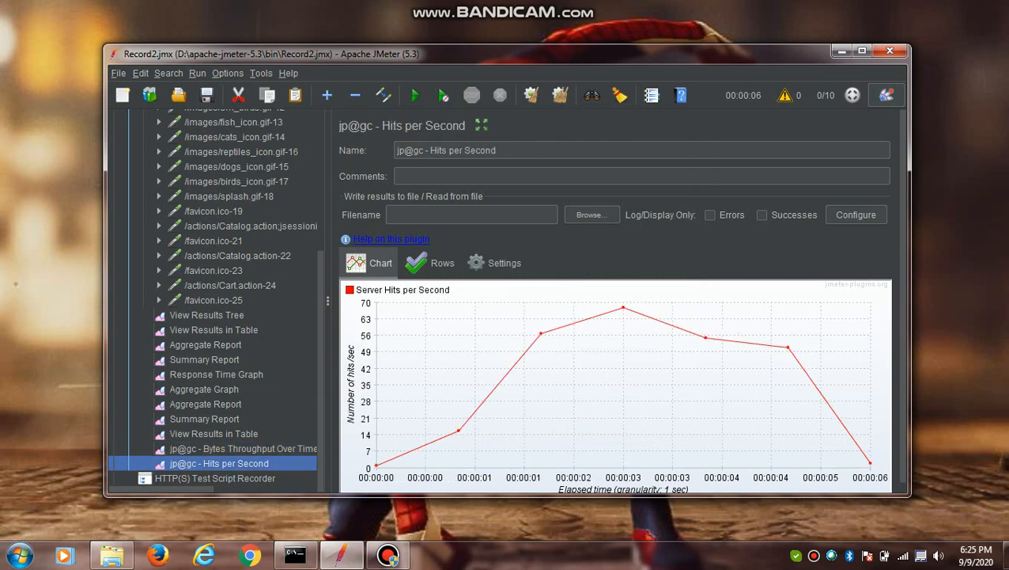